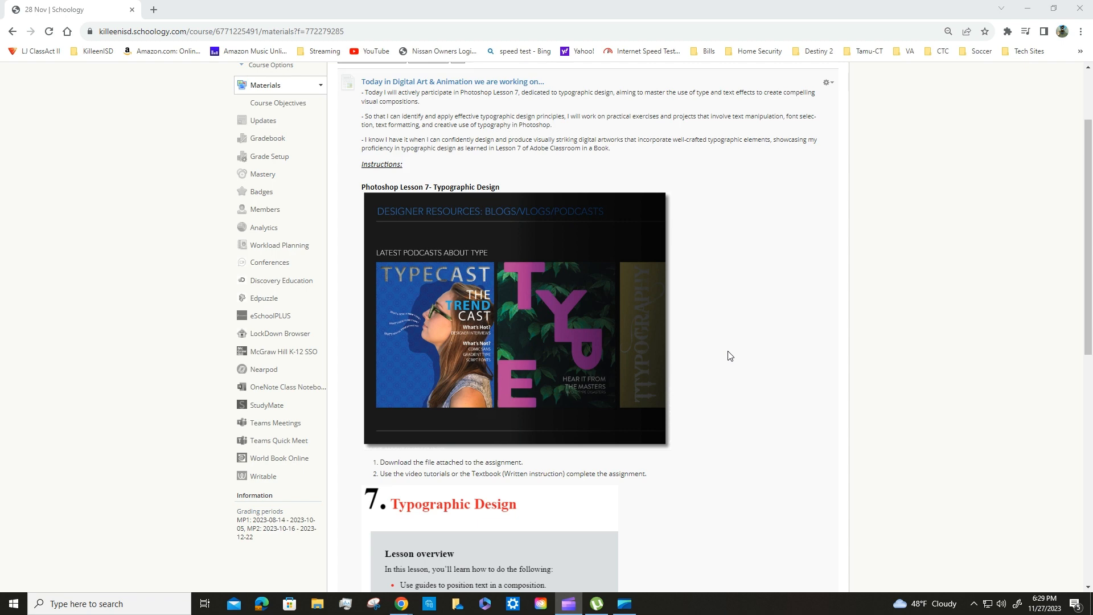
Review the Photoshop Lesson 7 assignment page: instructions, lesson overview, grading criteria and attached files.
{"action": "scroll", "coordinate": [730, 356], "scroll_direction": "down", "scroll_amount": 8}
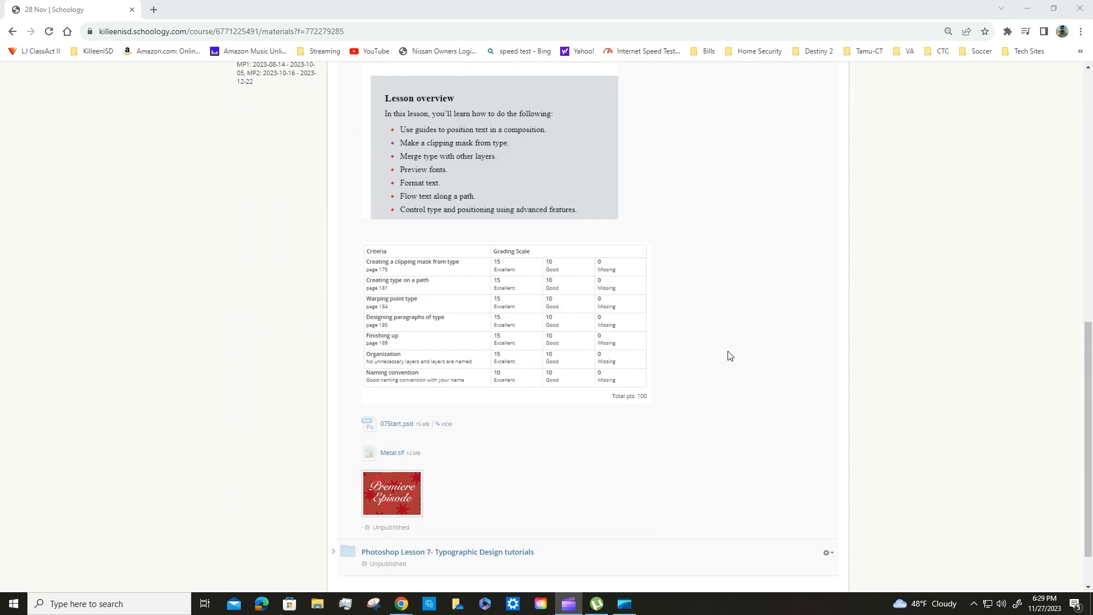
{"action": "scroll", "coordinate": [730, 356], "scroll_direction": "down", "scroll_amount": 1}
{"action": "scroll", "coordinate": [731, 353], "scroll_direction": "up", "scroll_amount": 10}
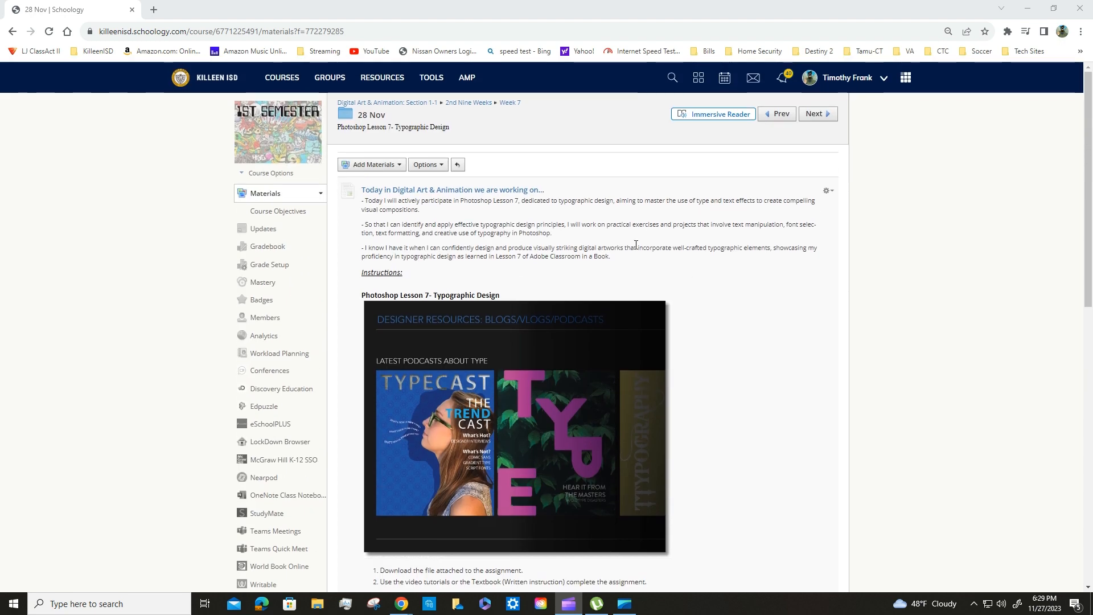
{"action": "scroll", "coordinate": [727, 318], "scroll_direction": "down", "scroll_amount": 6}
{"action": "scroll", "coordinate": [677, 310], "scroll_direction": "down", "scroll_amount": 2}
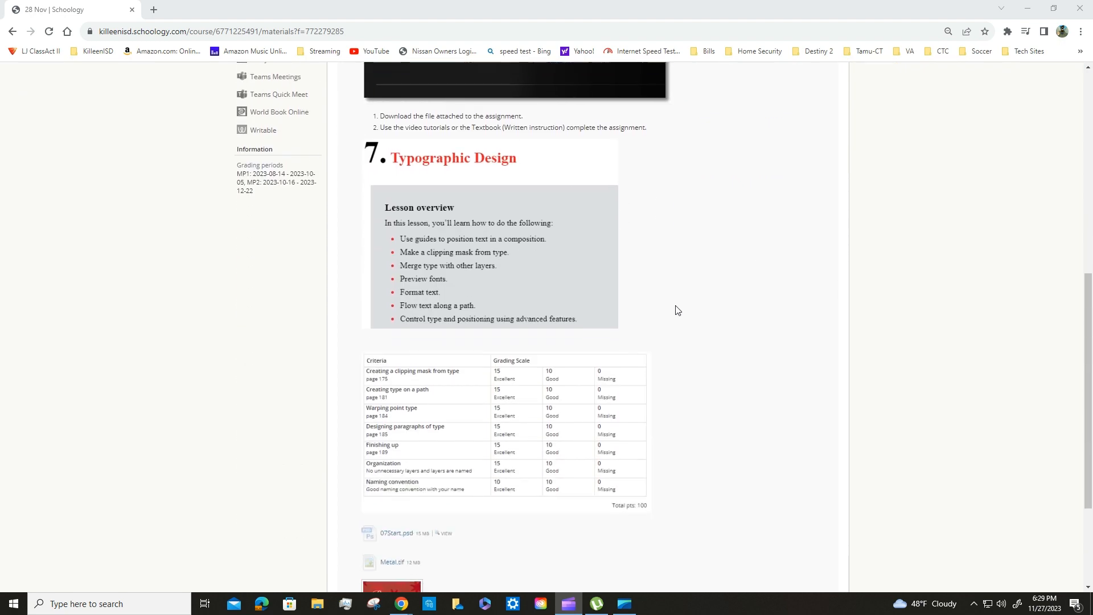
{"action": "scroll", "coordinate": [492, 379], "scroll_direction": "down", "scroll_amount": 2}
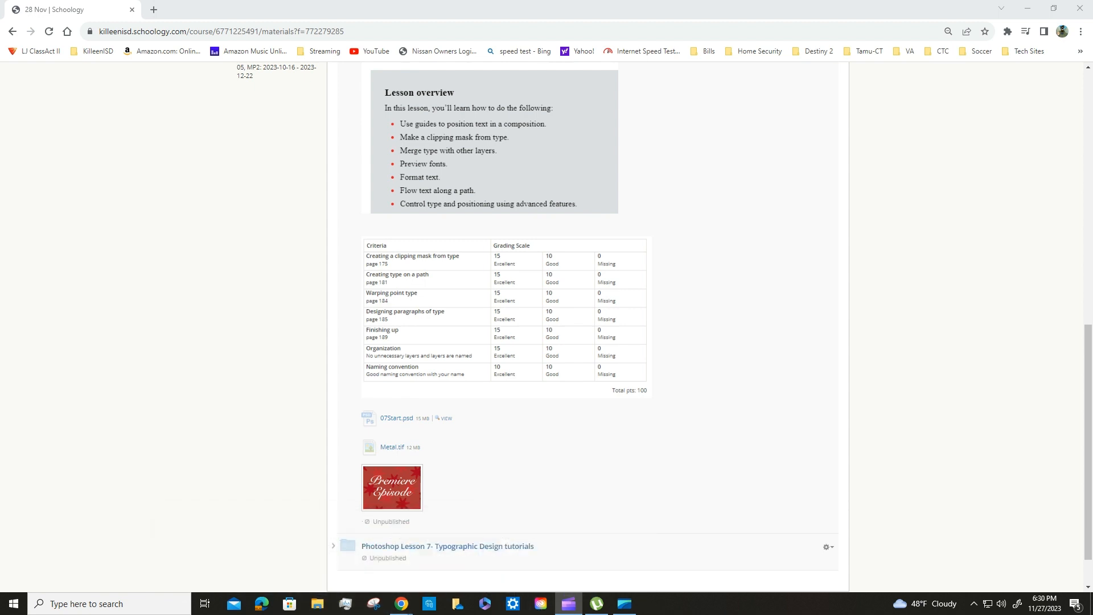
Switch to Photoshop, open 07Start.psd from the Lesson07 folder in Downloads and deselect the layer.
{"action": "left_click", "coordinate": [541, 604]}
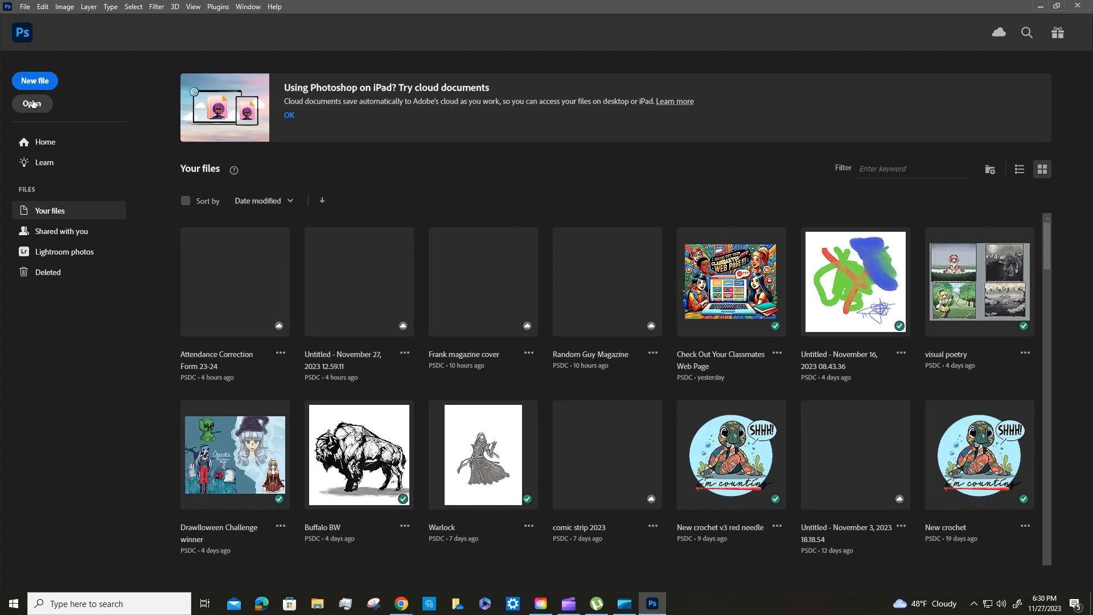
{"action": "left_click", "coordinate": [32, 105]}
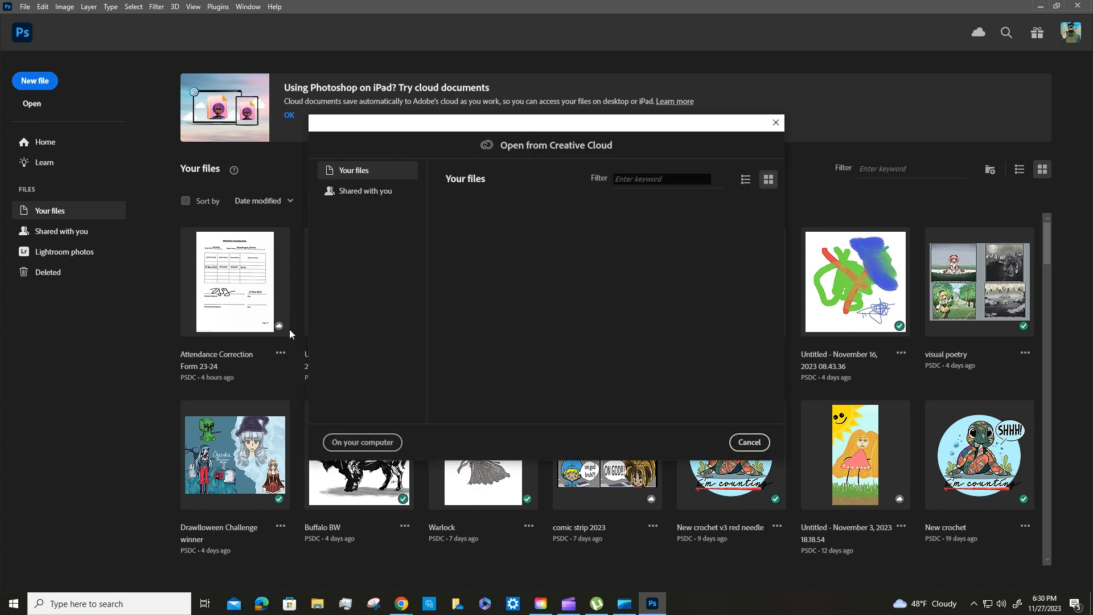
{"action": "left_click", "coordinate": [374, 443]}
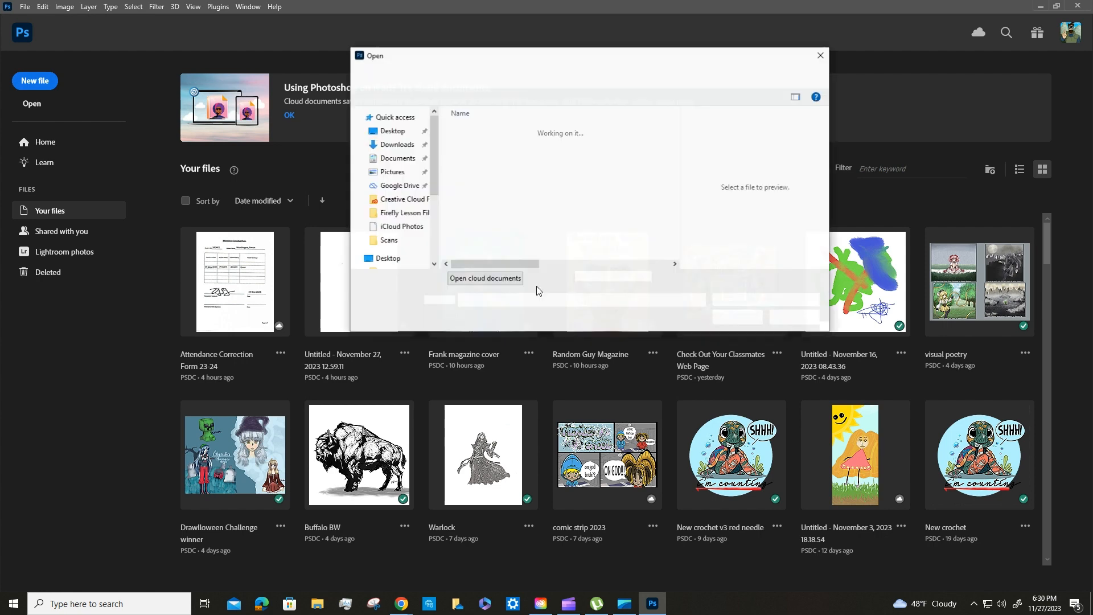
{"action": "scroll", "coordinate": [407, 185], "scroll_direction": "up", "scroll_amount": 3}
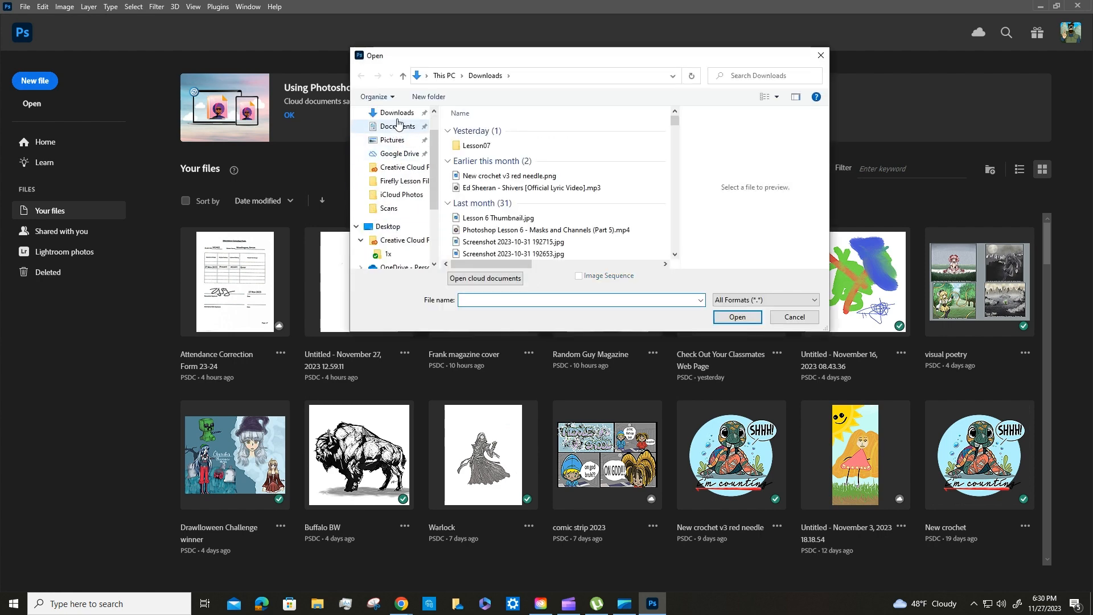
{"action": "double_click", "coordinate": [476, 146]}
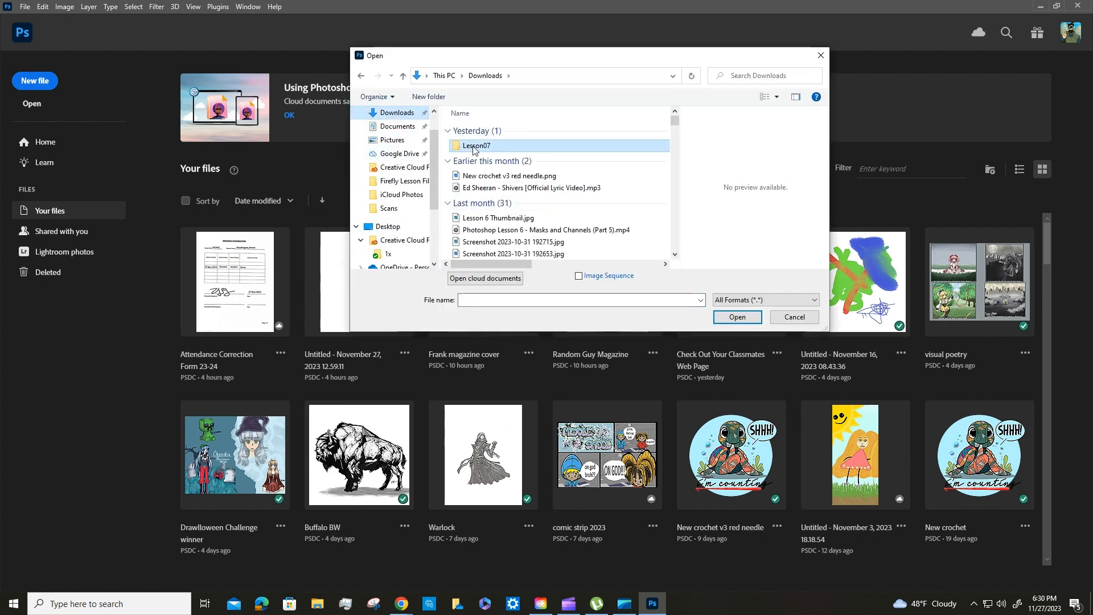
{"action": "left_click", "coordinate": [632, 142]}
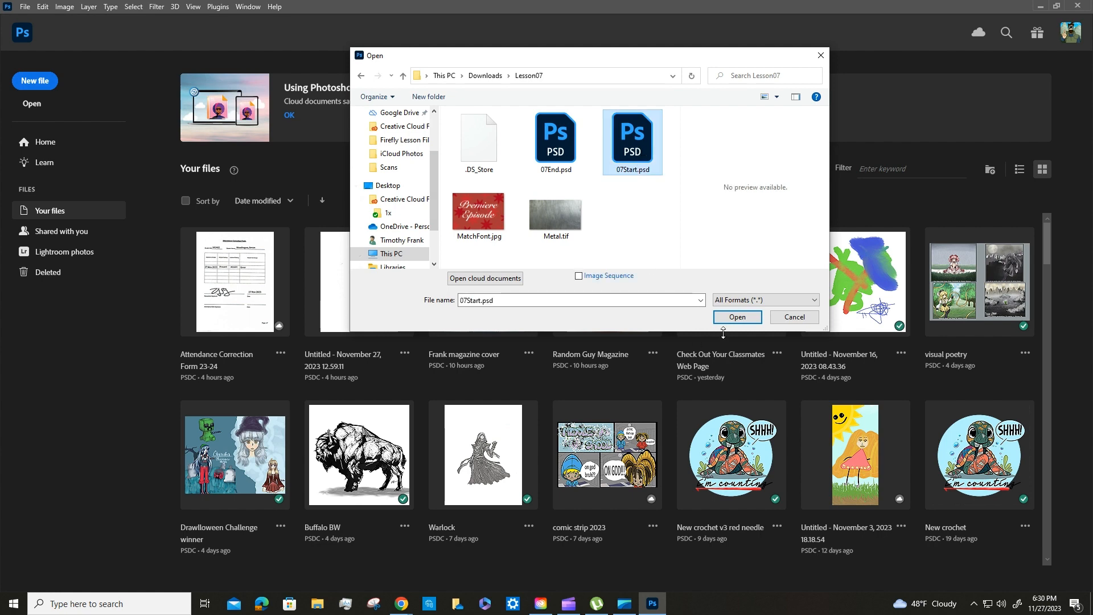
{"action": "left_click", "coordinate": [735, 318]}
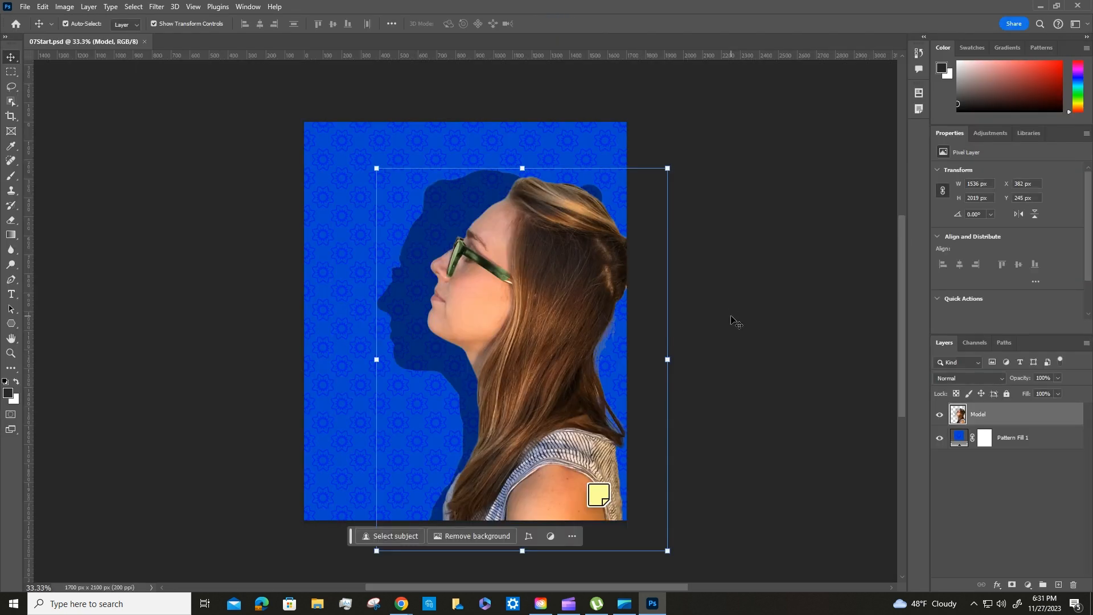
{"action": "left_click", "coordinate": [737, 178]}
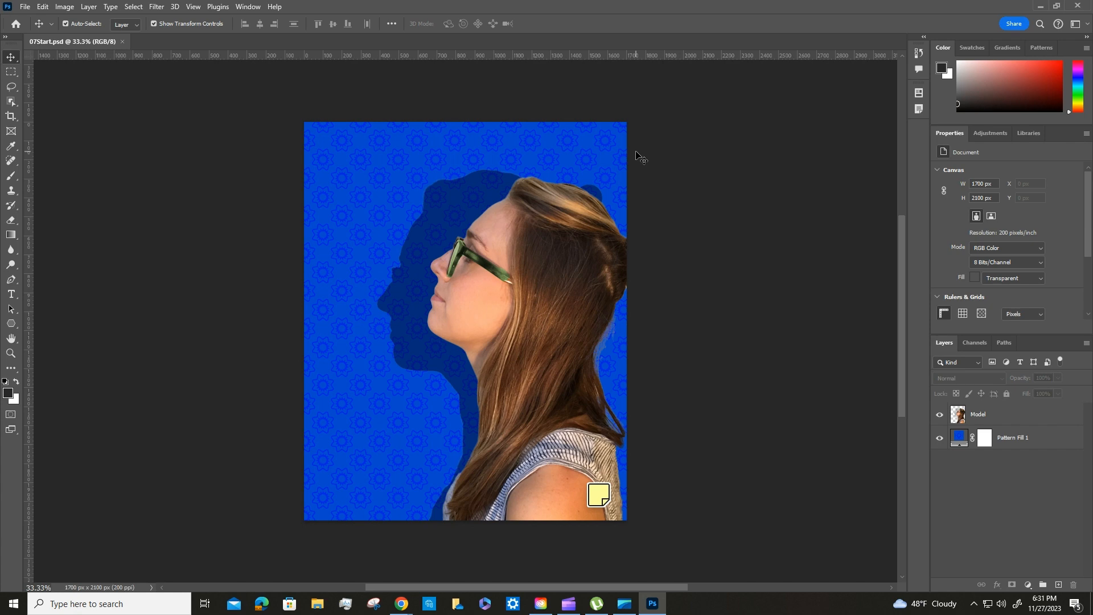
Save the document to Creative Cloud under the name 07working.
{"action": "left_click", "coordinate": [25, 7]}
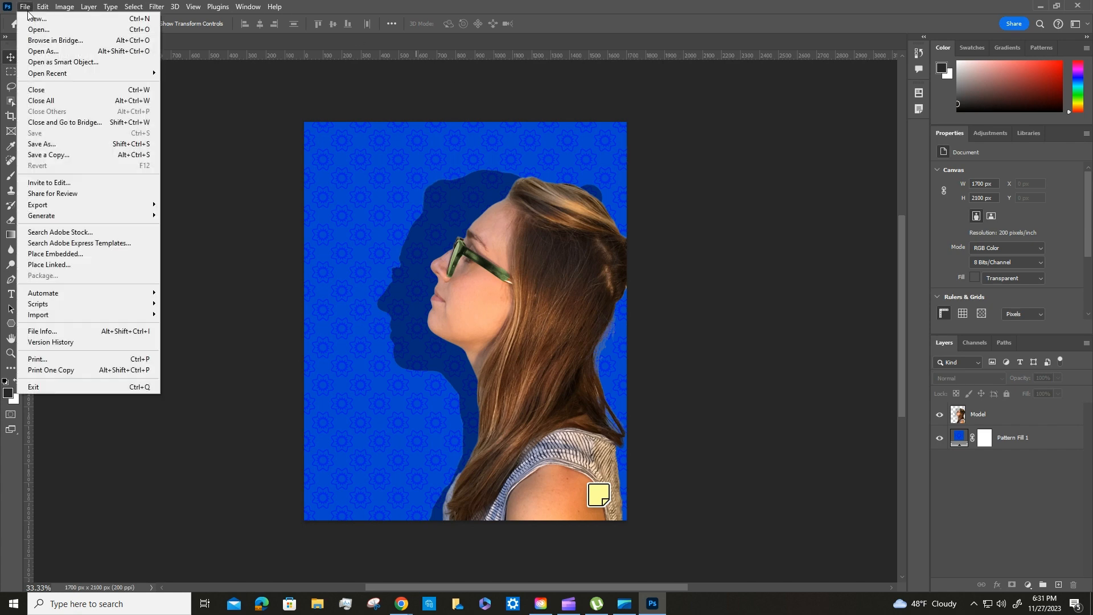
{"action": "left_click", "coordinate": [50, 143]}
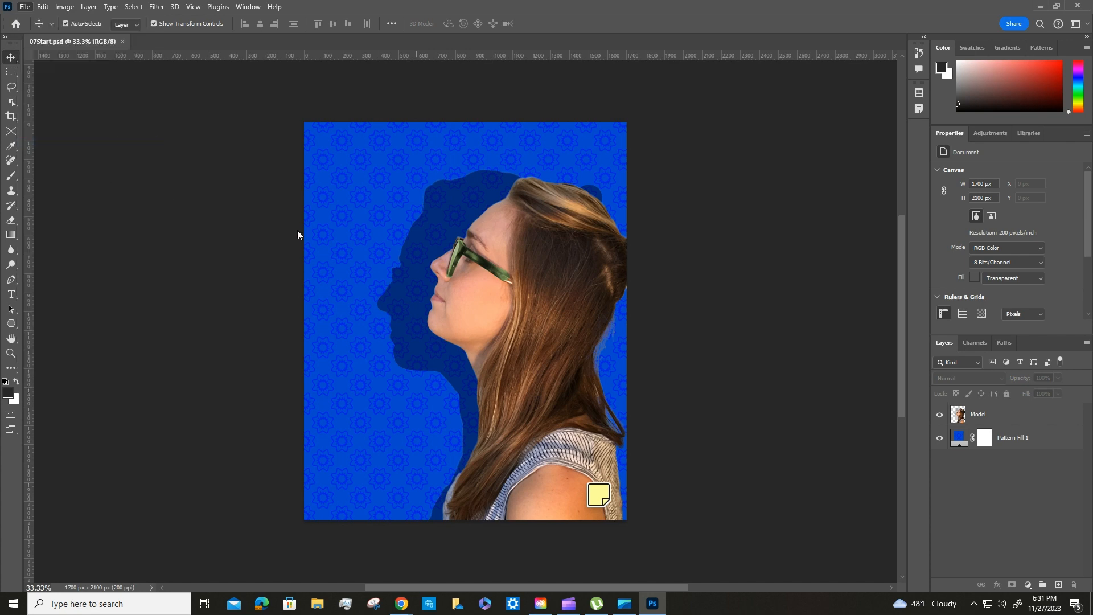
{"action": "left_click", "coordinate": [470, 296]}
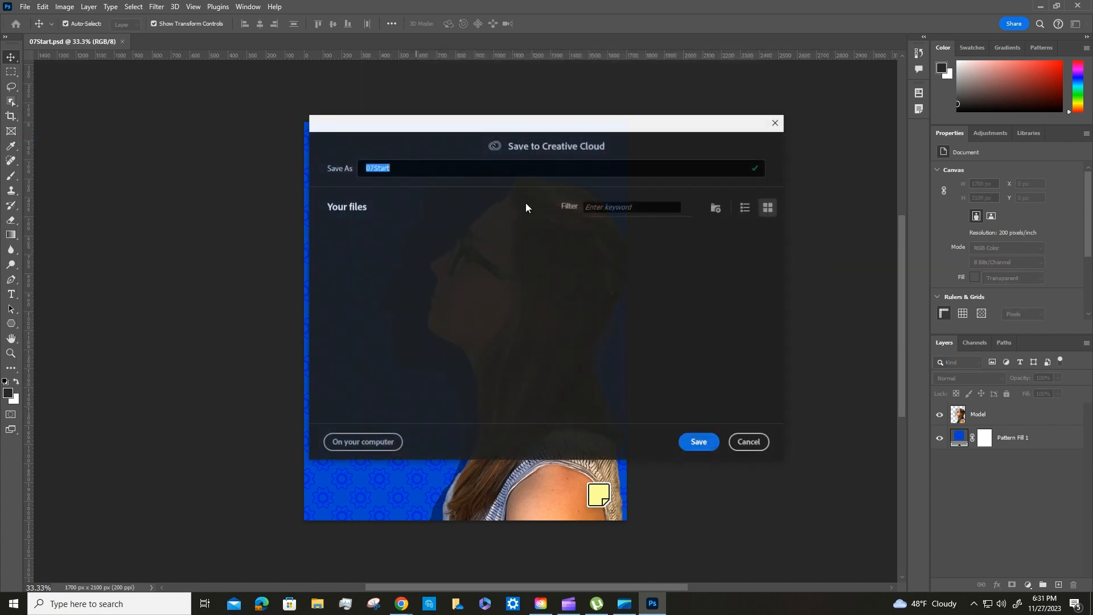
{"action": "left_click", "coordinate": [392, 169]}
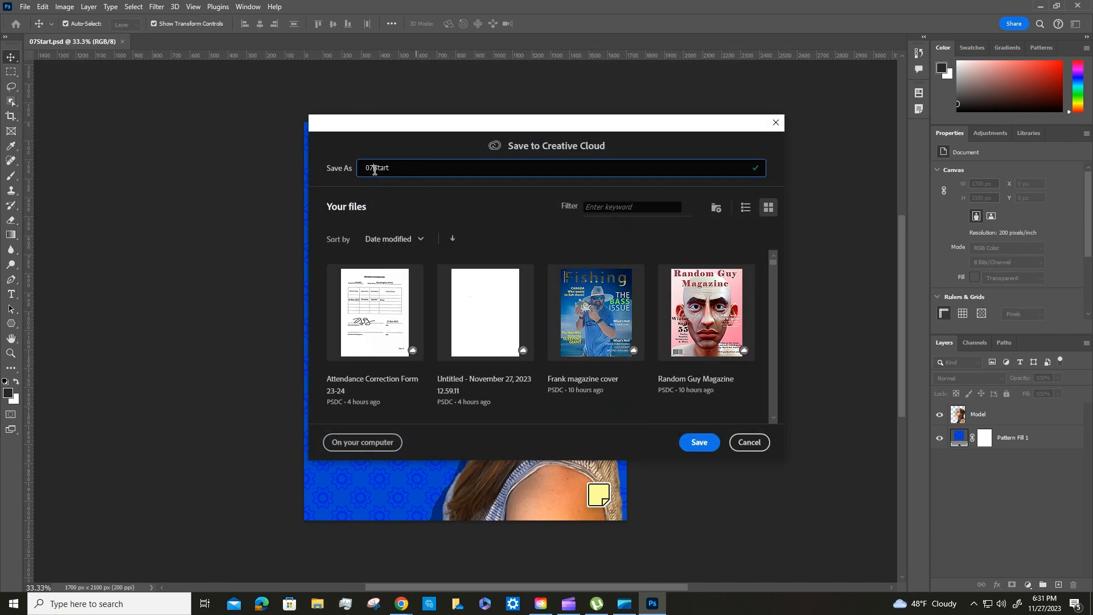
{"action": "double_click", "coordinate": [393, 169]}
{"action": "left_click", "coordinate": [397, 170]}
{"action": "left_click_drag", "start_coordinate": [397, 171], "coordinate": [374, 171]}
{"action": "type", "text": "working"}
{"action": "left_click", "coordinate": [700, 442]}
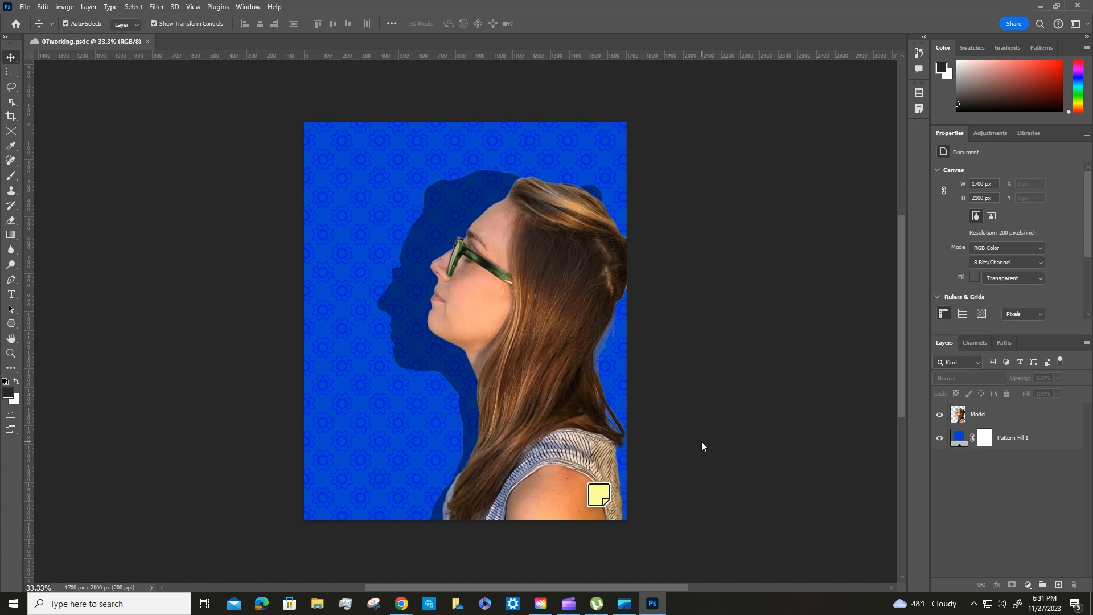
Switch to the Graphic and Web workspace and check which workspace is active.
{"action": "left_click", "coordinate": [1078, 26]}
{"action": "left_click", "coordinate": [1030, 47]}
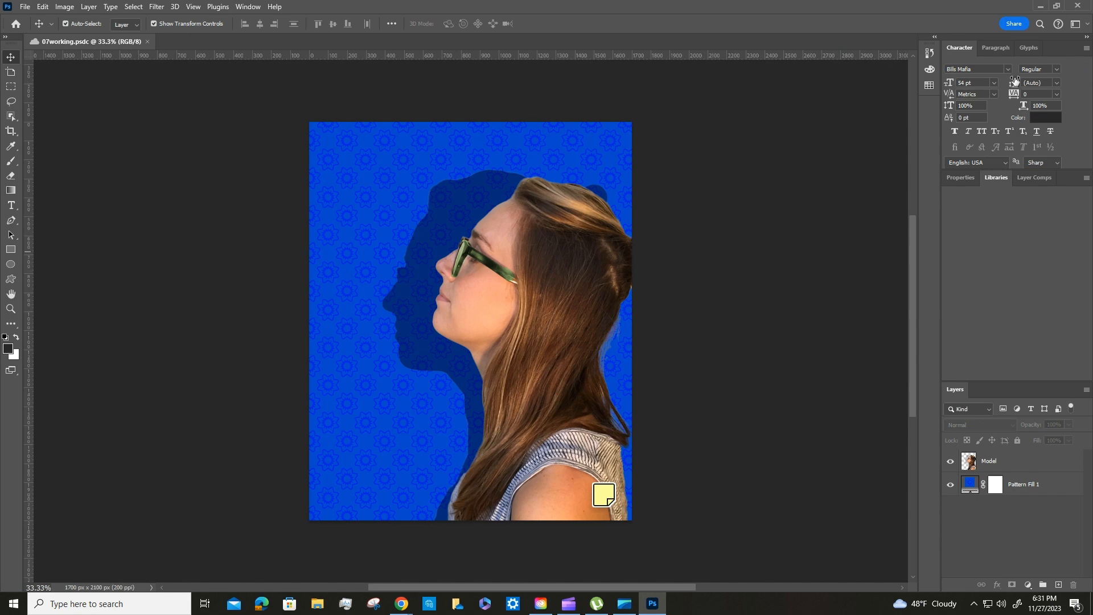
{"action": "left_click", "coordinate": [249, 7]}
{"action": "mouse_move", "coordinate": [297, 31]}
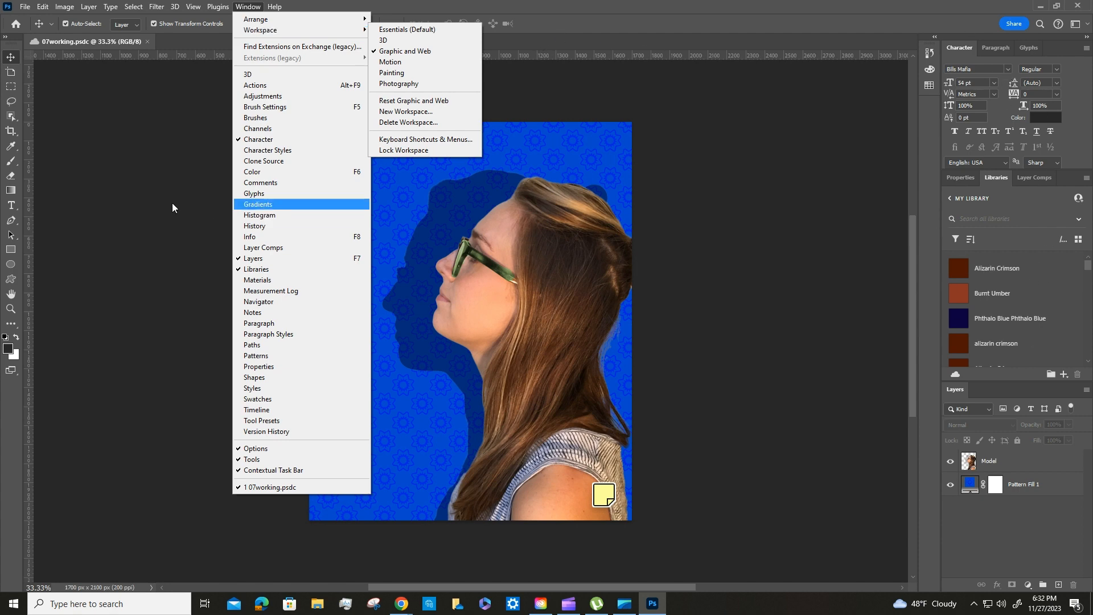
{"action": "left_click", "coordinate": [699, 110]}
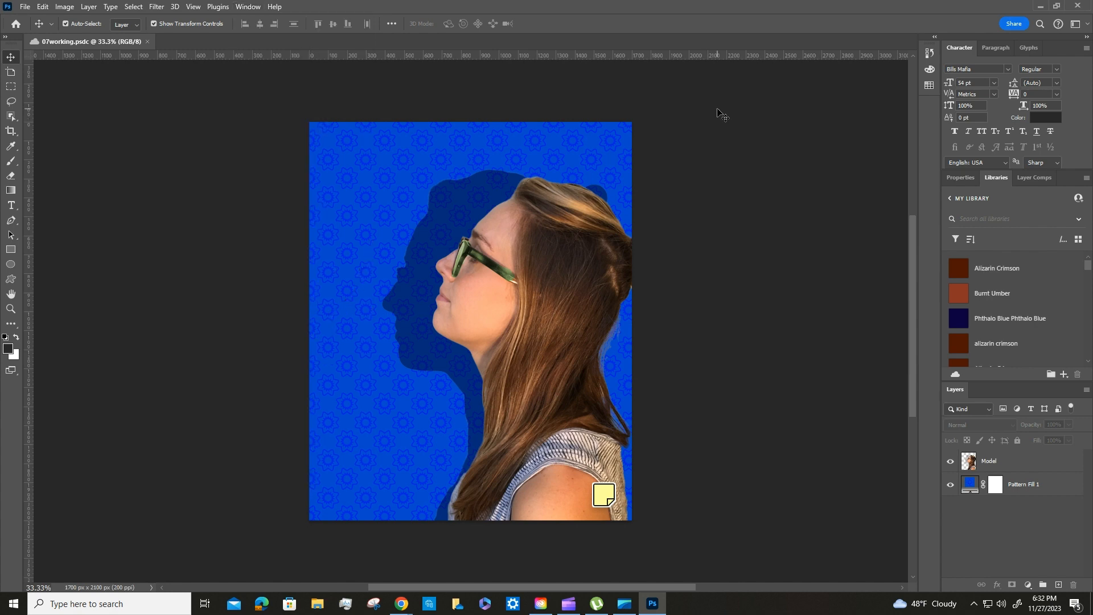
Fit the whole cover image on screen.
{"action": "left_click", "coordinate": [193, 10]}
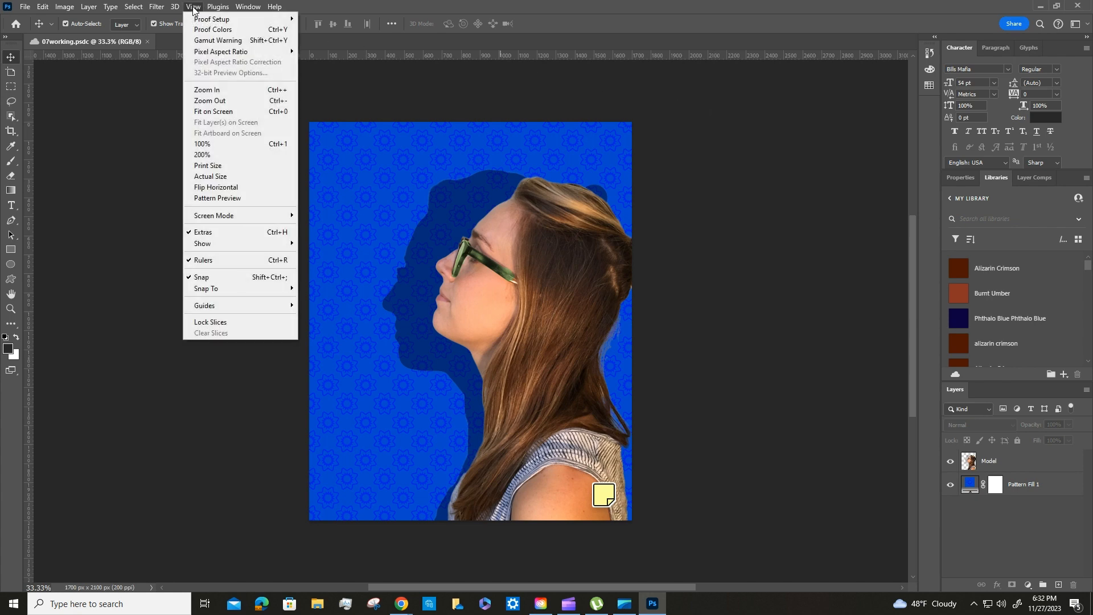
{"action": "left_click", "coordinate": [228, 112]}
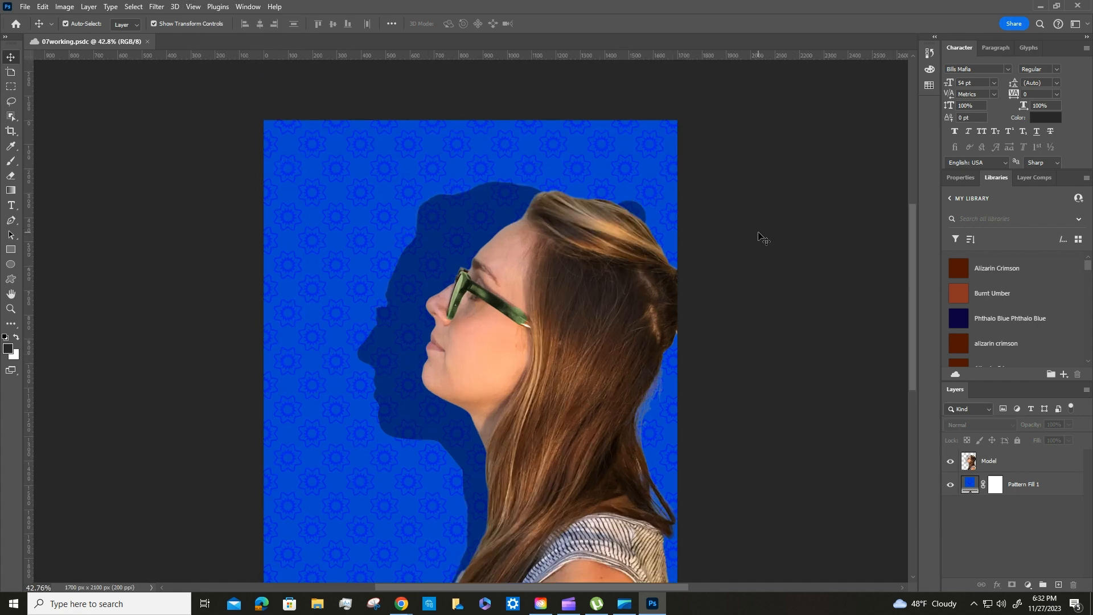
{"action": "scroll", "coordinate": [758, 233], "scroll_direction": "down", "scroll_amount": 4}
{"action": "scroll", "coordinate": [758, 233], "scroll_direction": "up", "scroll_amount": 4}
{"action": "scroll", "coordinate": [757, 233], "scroll_direction": "down", "scroll_amount": 1}
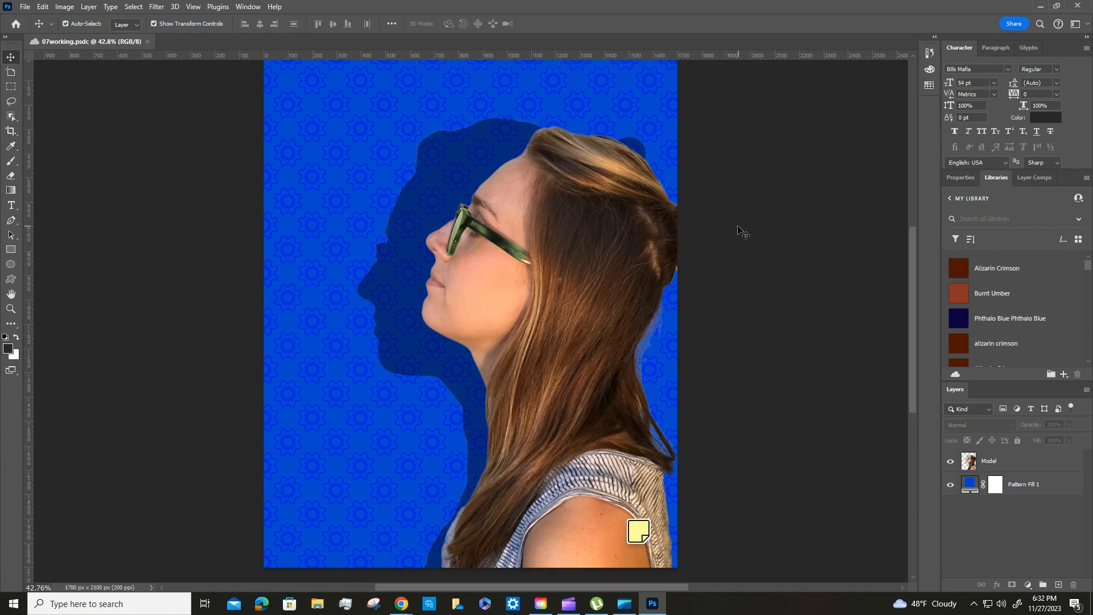
{"action": "key", "text": "ctrl+minus"}
{"action": "key", "text": "ctrl+minus"}
{"action": "key", "text": "ctrl+minus"}
{"action": "key", "text": "ctrl+minus"}
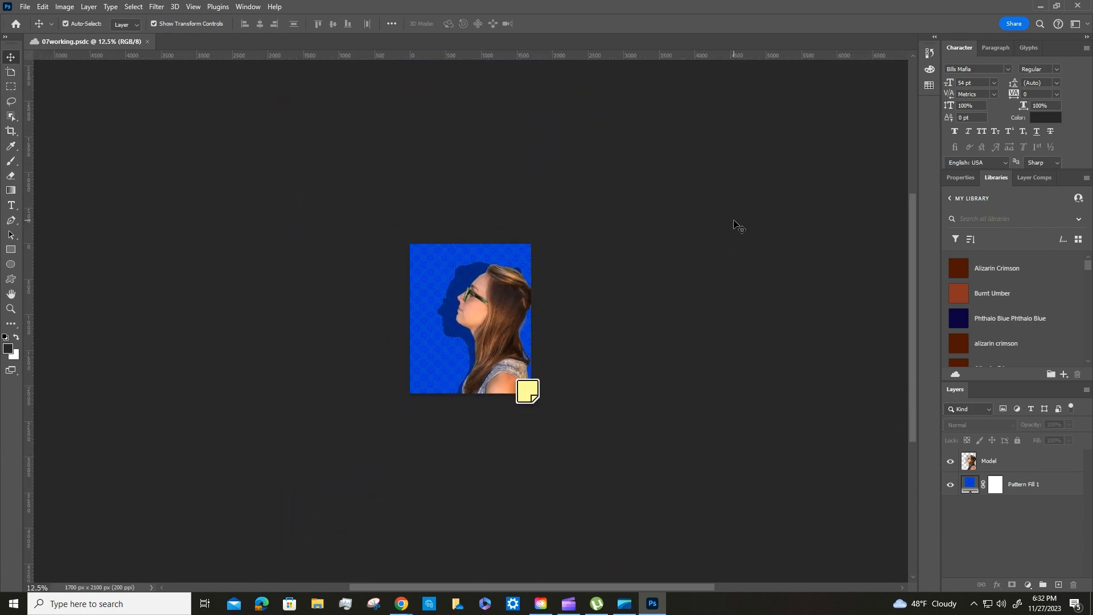
{"action": "key", "text": "ctrl"}
{"action": "key", "text": "ctrl+0"}
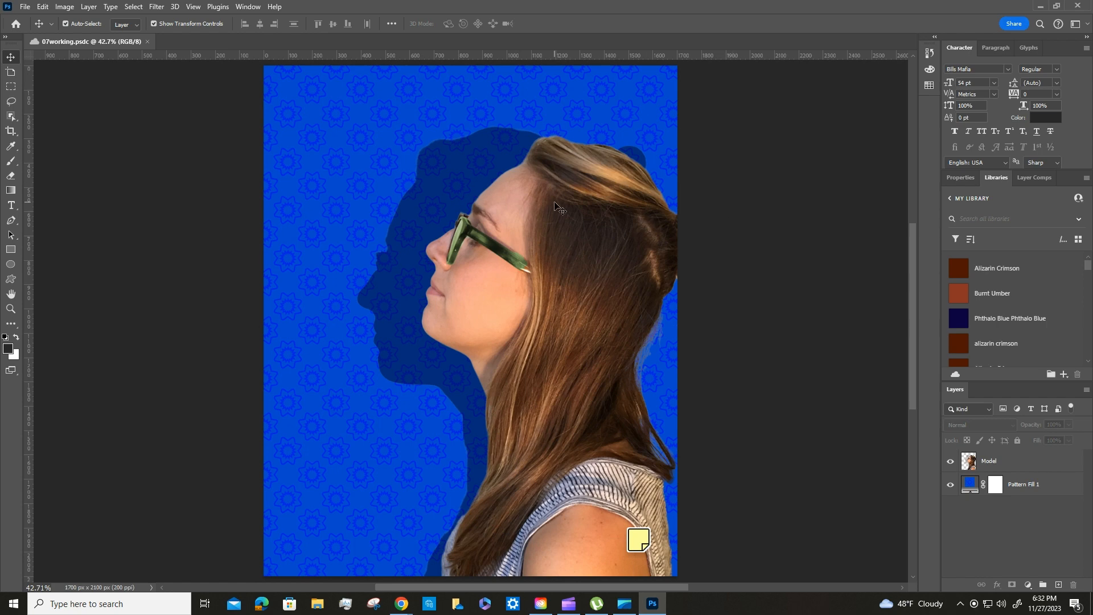
Hide and reshow the rulers, and set their units to inches.
{"action": "left_click", "coordinate": [194, 7]}
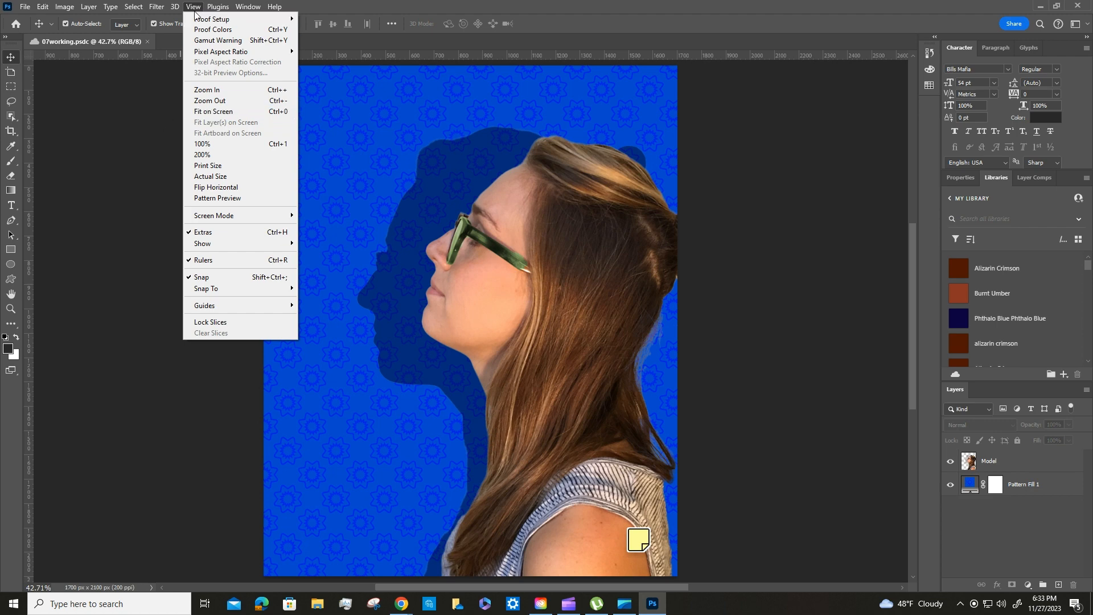
{"action": "left_click", "coordinate": [219, 260]}
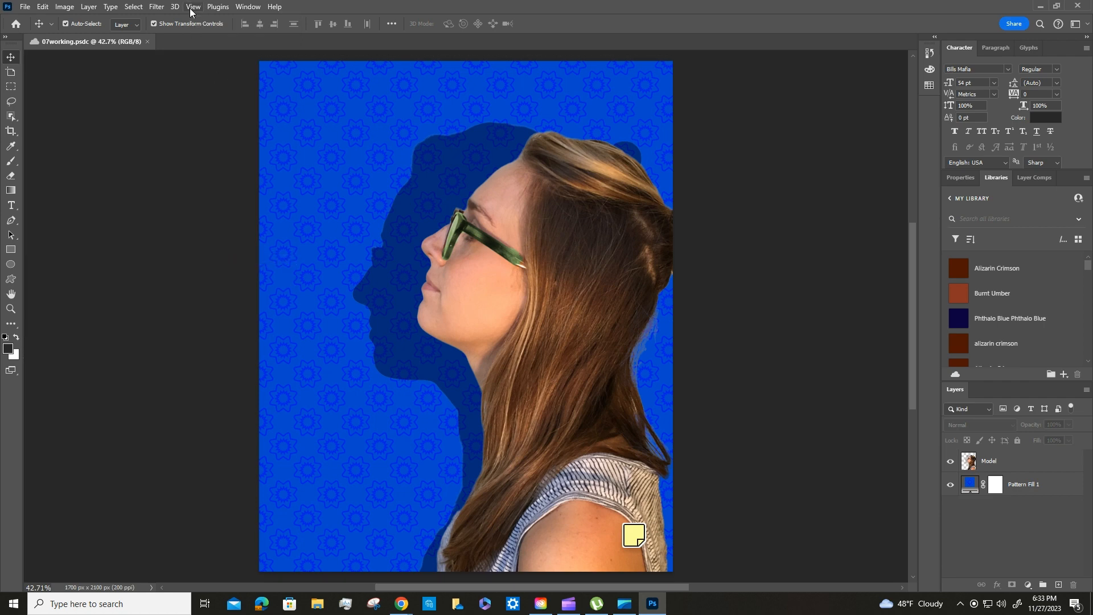
{"action": "left_click", "coordinate": [193, 7]}
{"action": "left_click", "coordinate": [223, 261]}
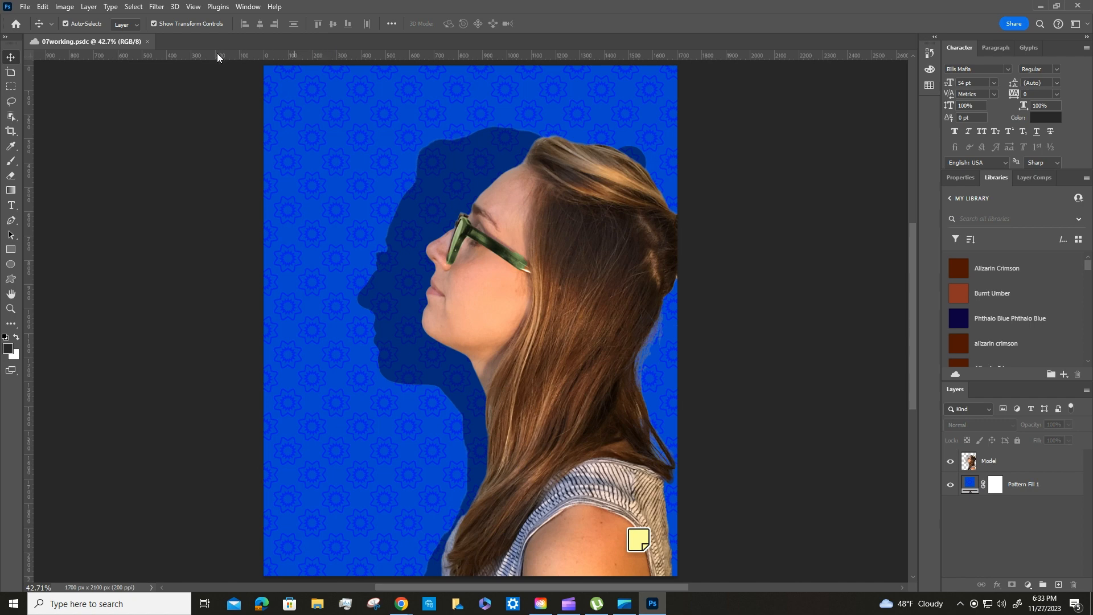
{"action": "right_click", "coordinate": [248, 55]}
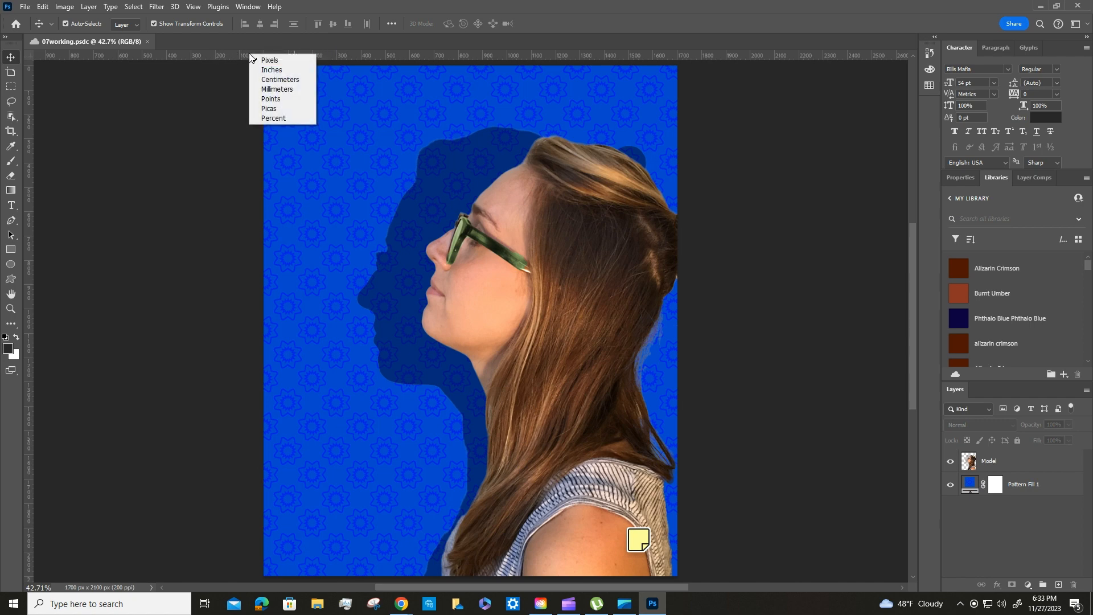
{"action": "left_click", "coordinate": [285, 69]}
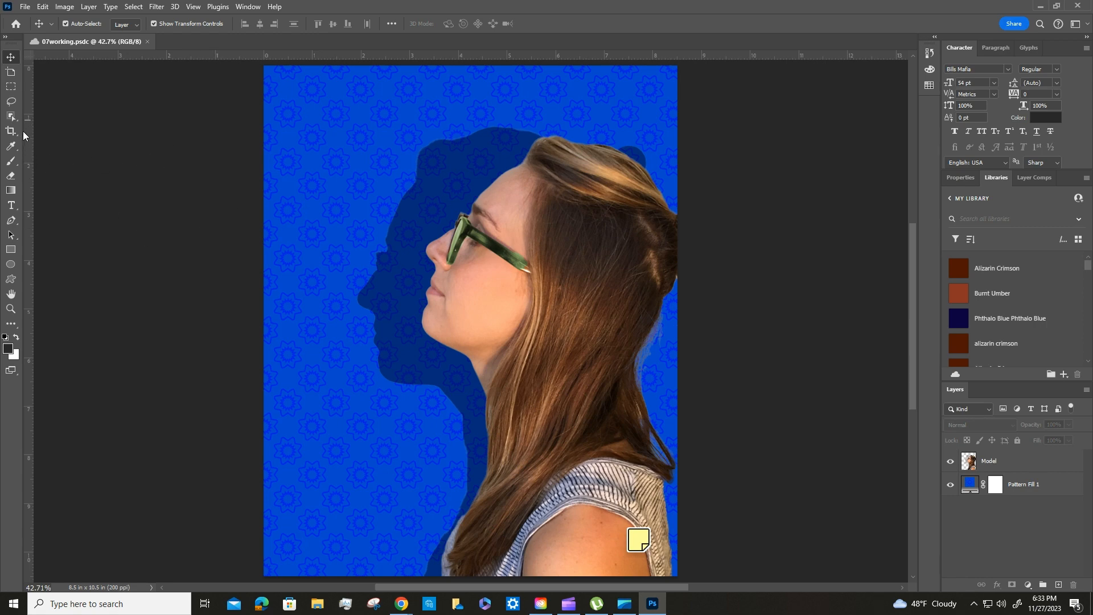
Place a vertical guide at 4.250 in, on the horizontal center of the canvas, redoing the first placement.
{"action": "left_click_drag", "start_coordinate": [26, 132], "coordinate": [472, 134]}
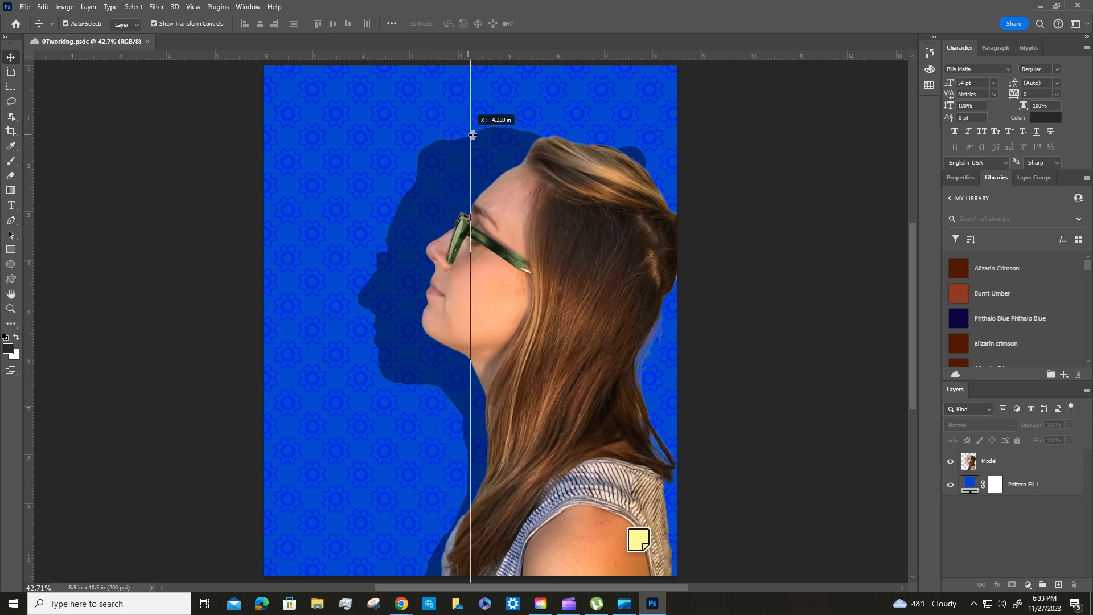
{"action": "left_click_drag", "start_coordinate": [472, 135], "coordinate": [473, 134]}
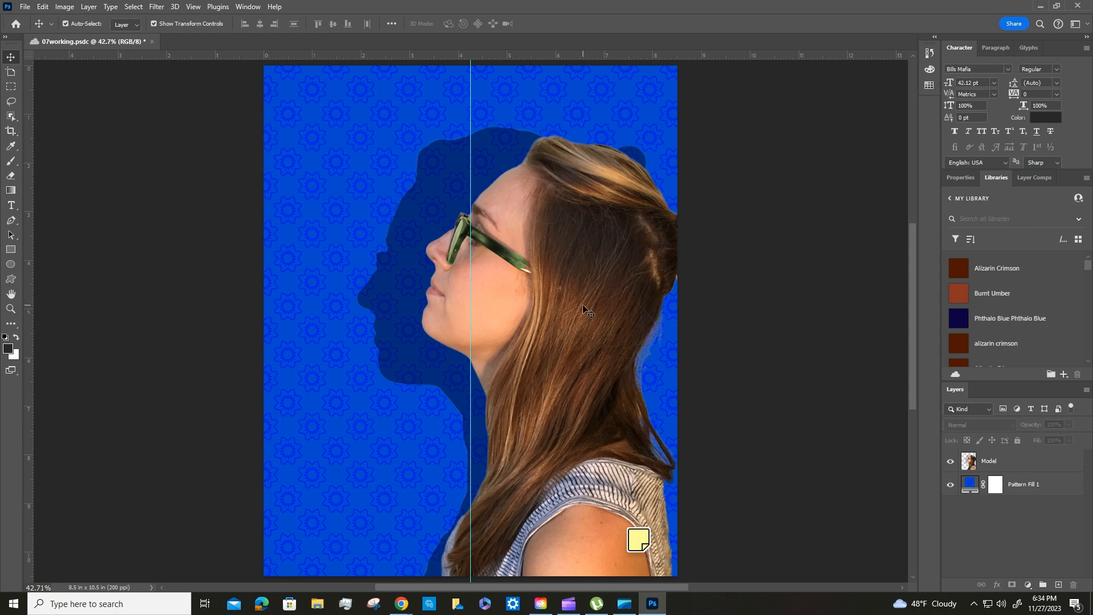
{"action": "key", "text": "ctrl+z"}
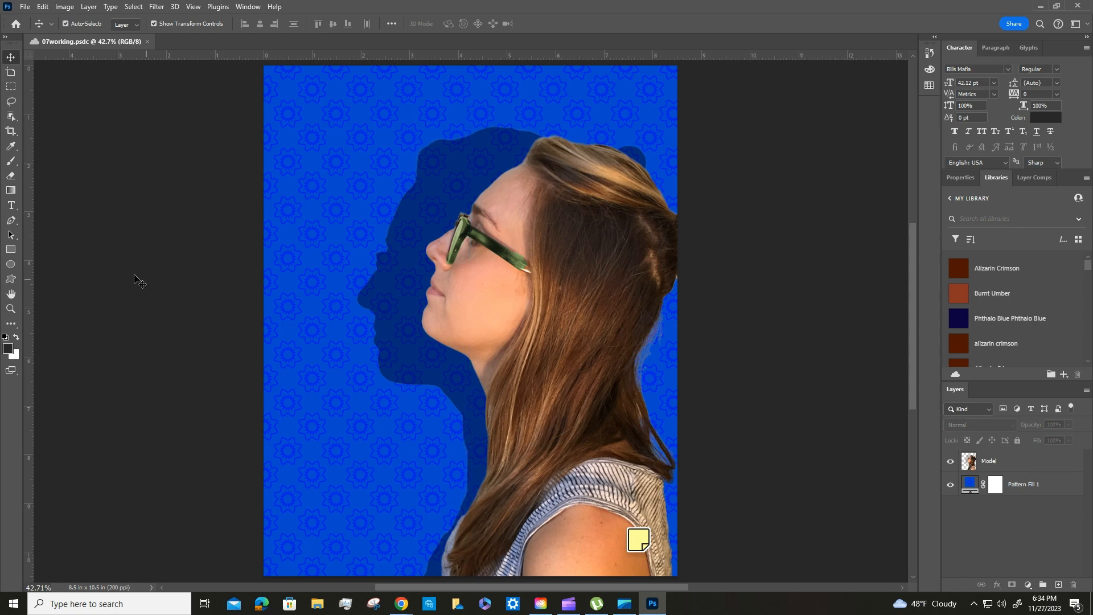
{"action": "left_click_drag", "start_coordinate": [28, 170], "coordinate": [471, 187]}
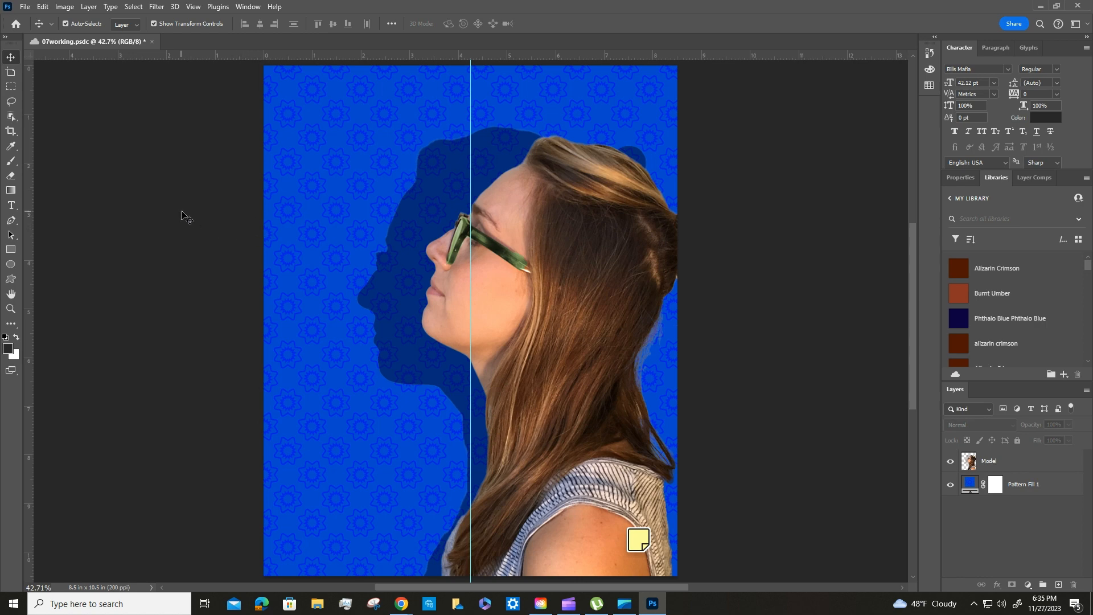
Select the Pattern Fill 1 layer, activate the Horizontal Type tool, and set its font to Minion Variable Concept Regular.
{"action": "left_click", "coordinate": [1017, 485]}
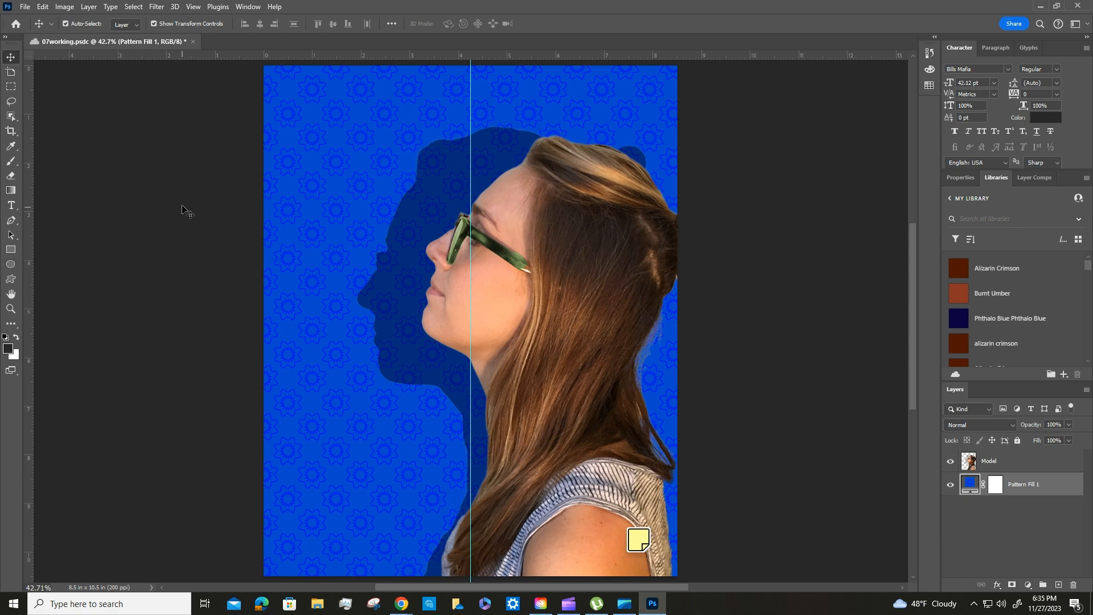
{"action": "left_click", "coordinate": [12, 206]}
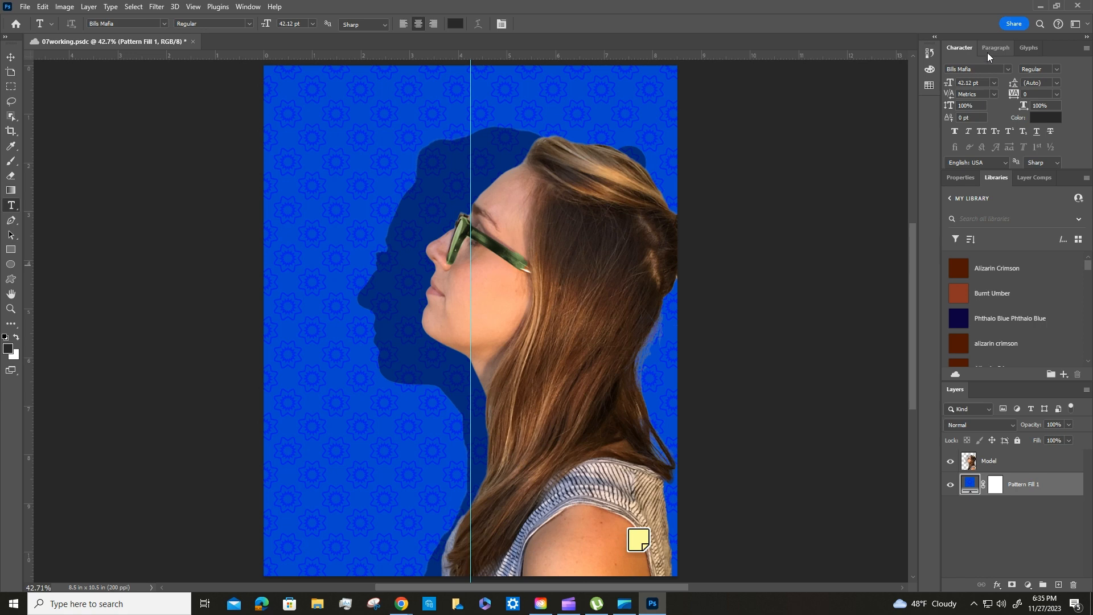
{"action": "left_click", "coordinate": [1006, 70]}
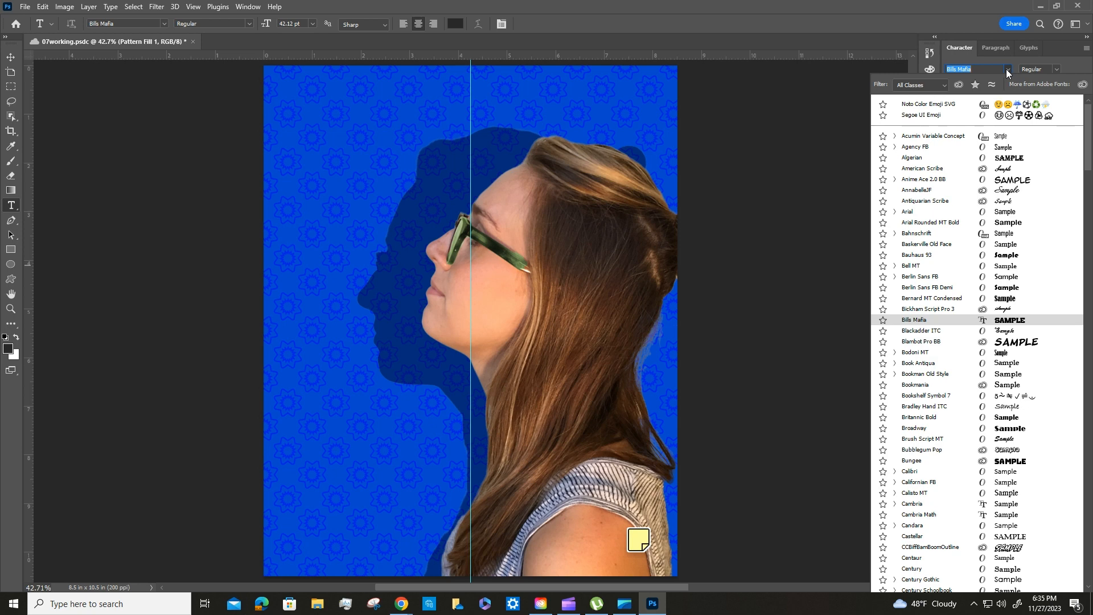
{"action": "type", "text": "m"}
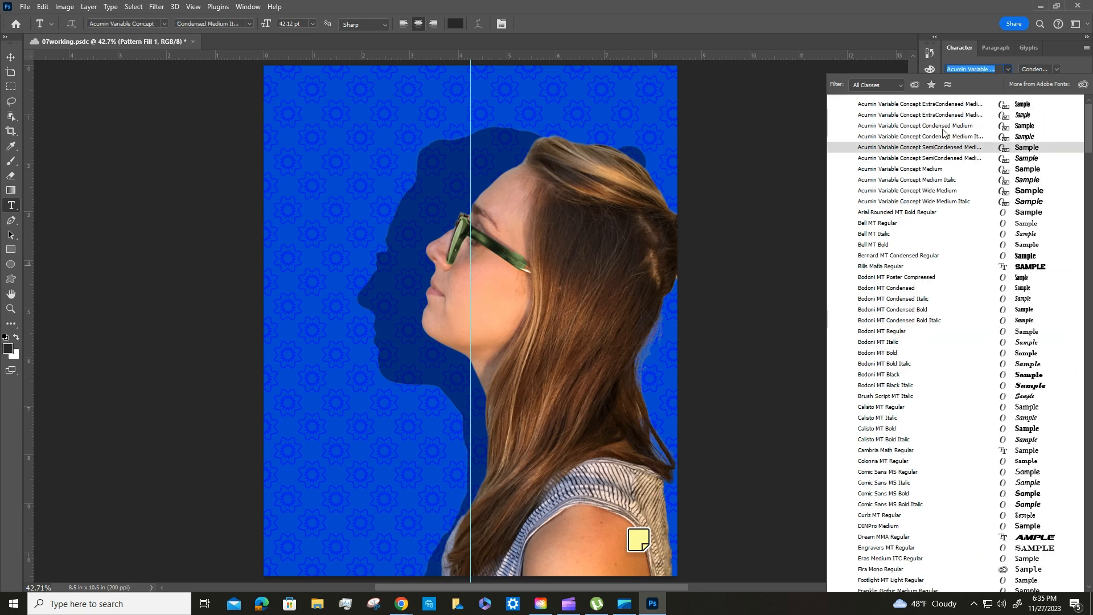
{"action": "type", "text": "m"}
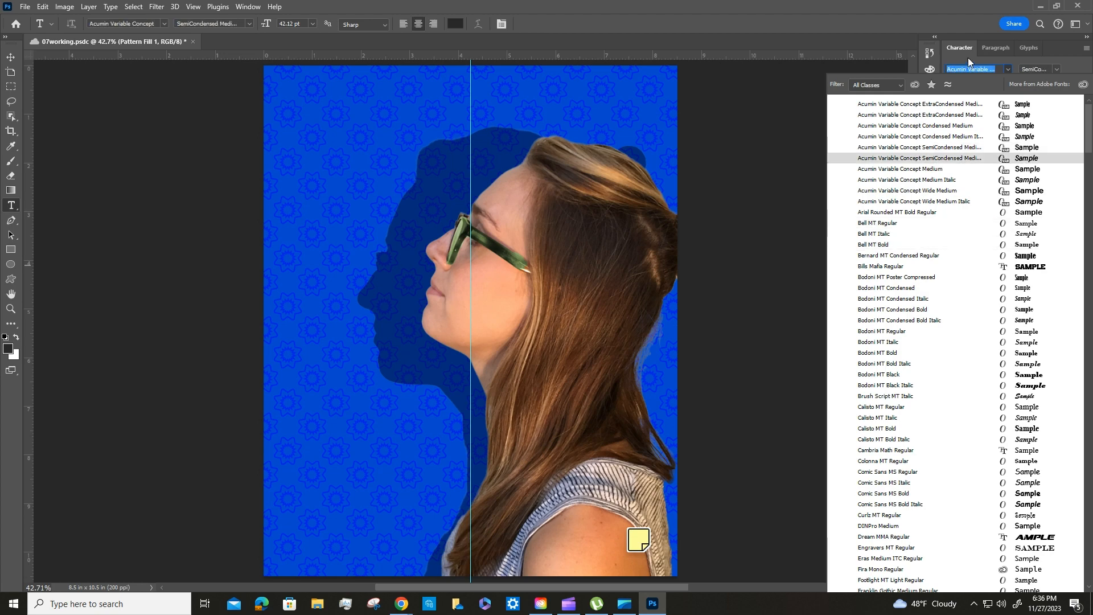
{"action": "type", "text": "mi"}
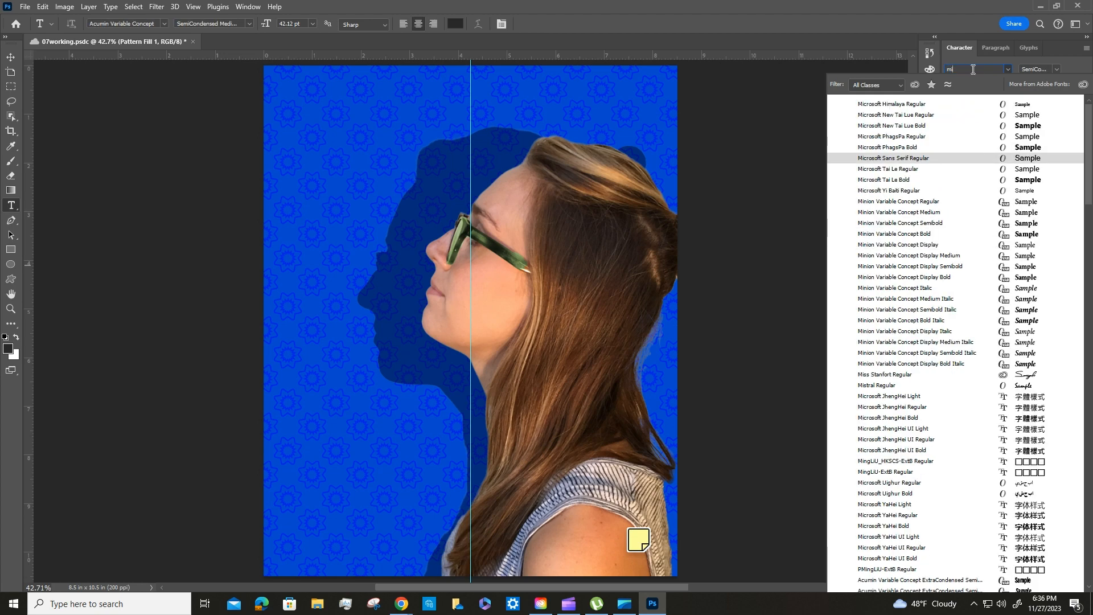
{"action": "type", "text": "nion Variable C..."}
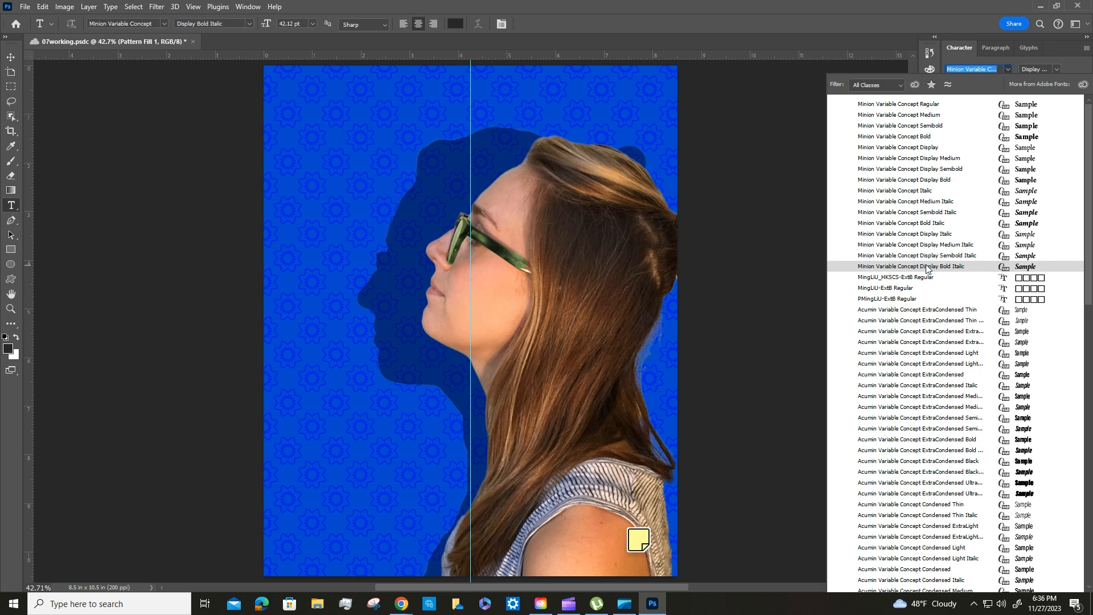
{"action": "left_click", "coordinate": [929, 106]}
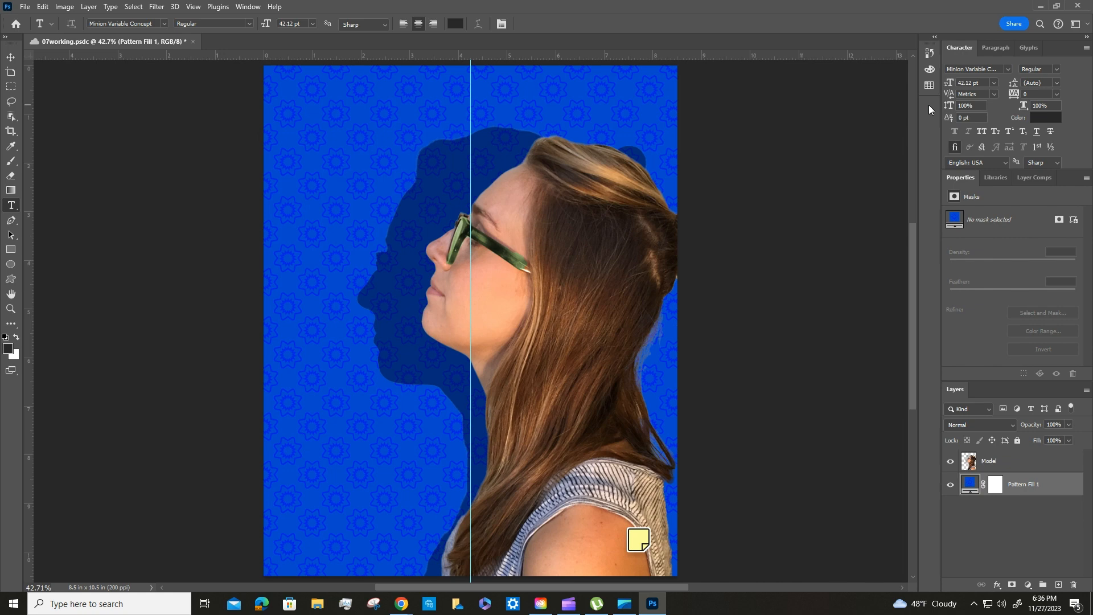
Set the type size to 115 pt and the tracking to 50.
{"action": "left_click", "coordinate": [982, 85]}
{"action": "left_click_drag", "start_coordinate": [958, 83], "coordinate": [973, 83]}
{"action": "type", "text": "115"}
{"action": "key", "text": "Return"}
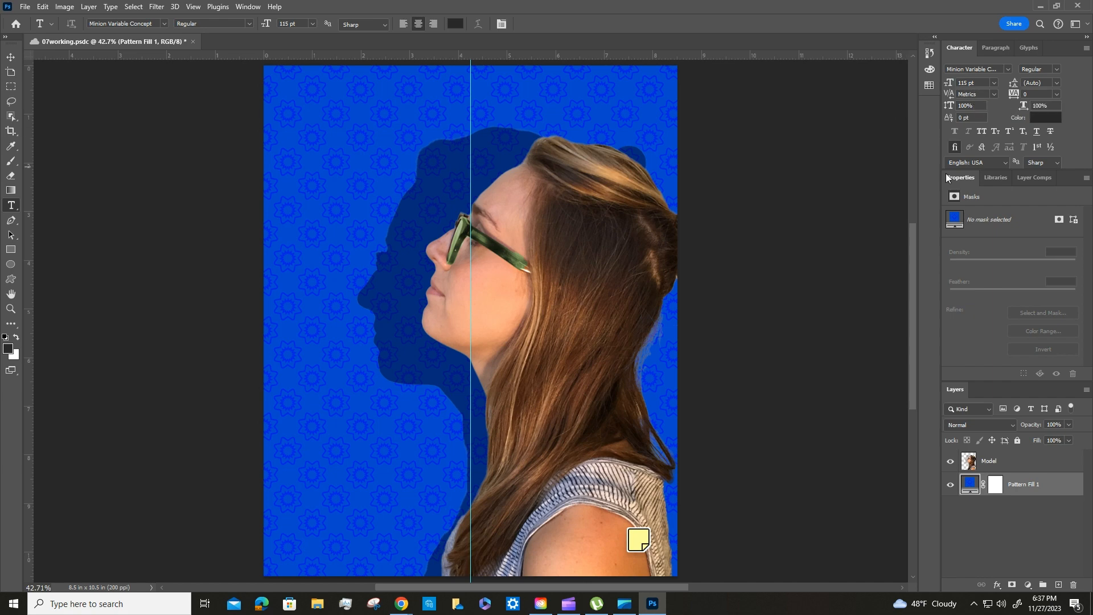
{"action": "left_click", "coordinate": [1031, 94]}
{"action": "left_click_drag", "start_coordinate": [1030, 95], "coordinate": [1023, 95]}
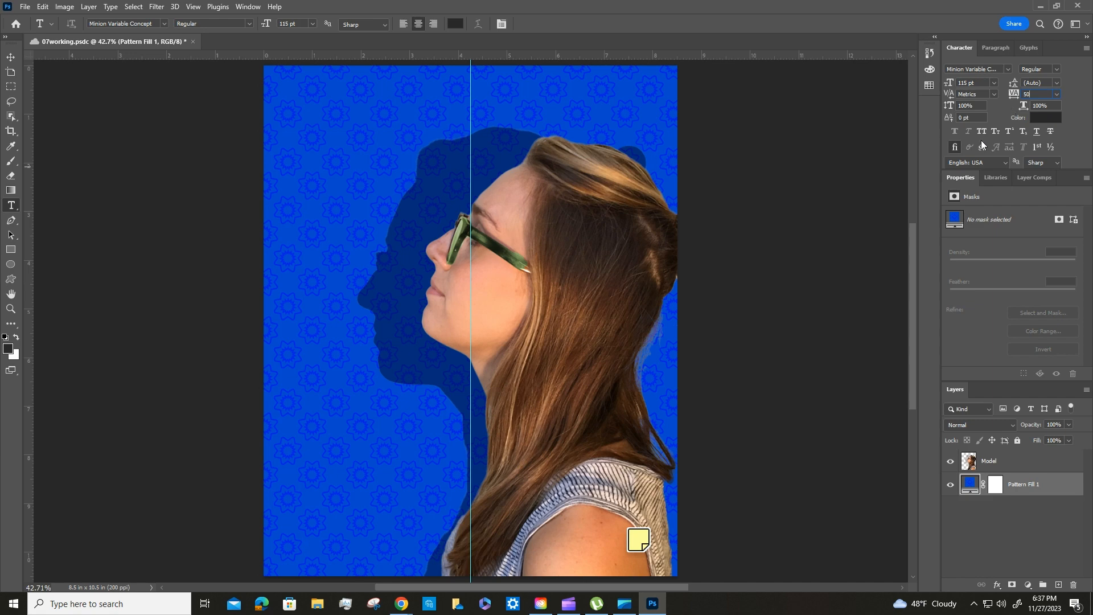
Add the title TYPECAST as centered point text on the vertical guide near the cover's upper edge, and commit it.
{"action": "left_click", "coordinate": [470, 79]}
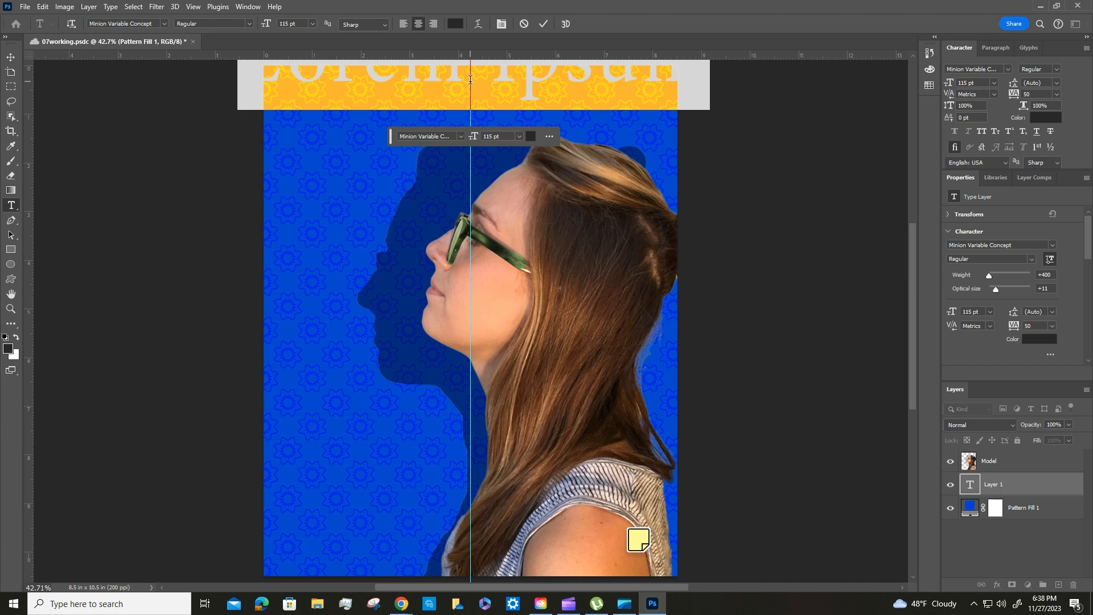
{"action": "type", "text": "TYPE"}
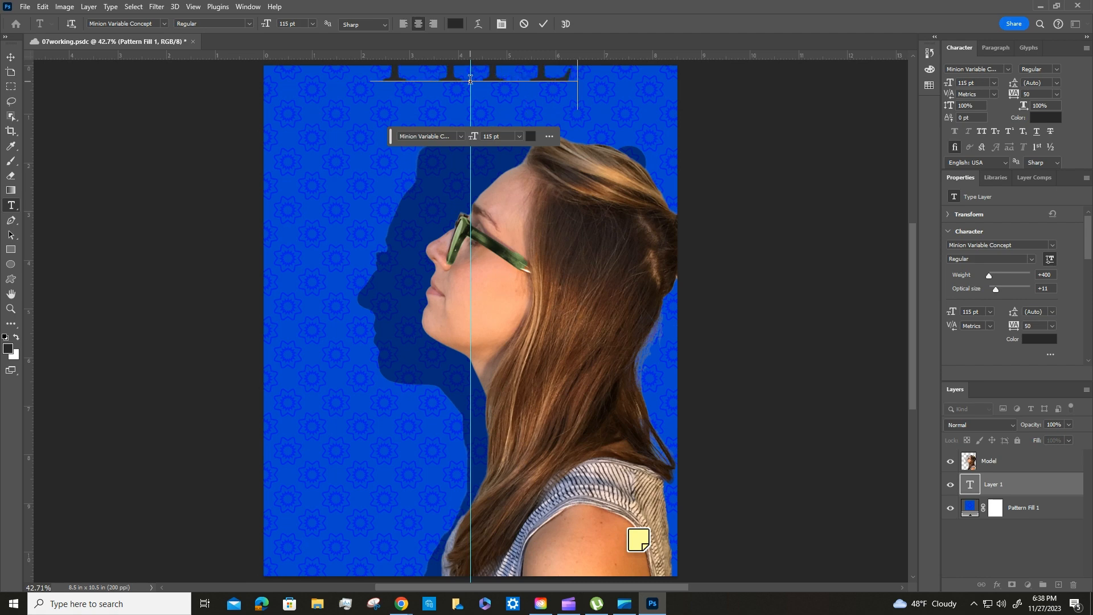
{"action": "type", "text": "CAST"}
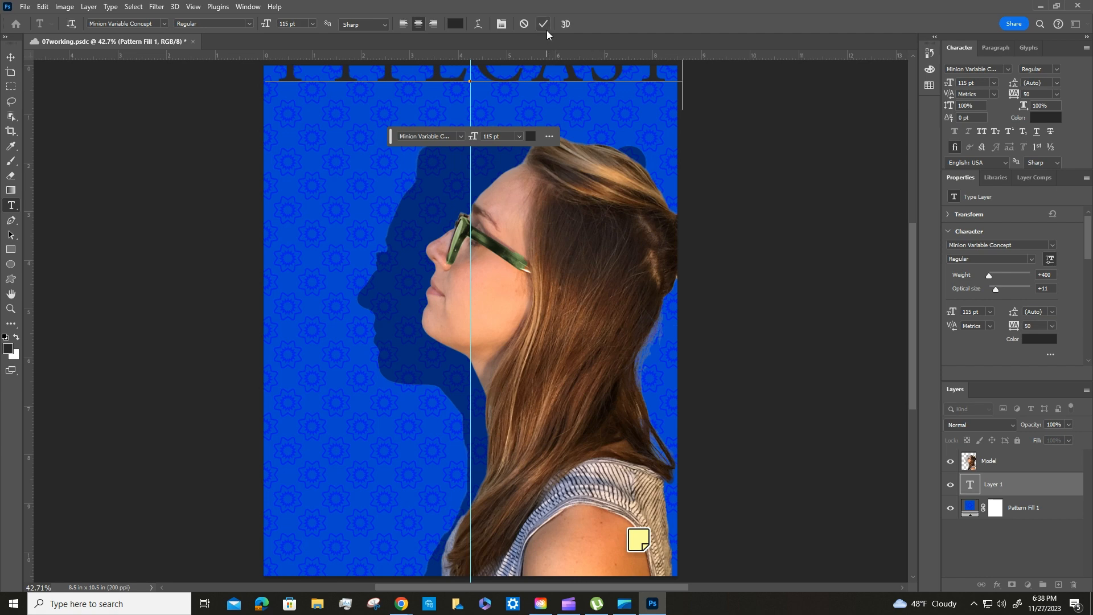
{"action": "scroll", "coordinate": [764, 193], "scroll_direction": "up", "scroll_amount": 2}
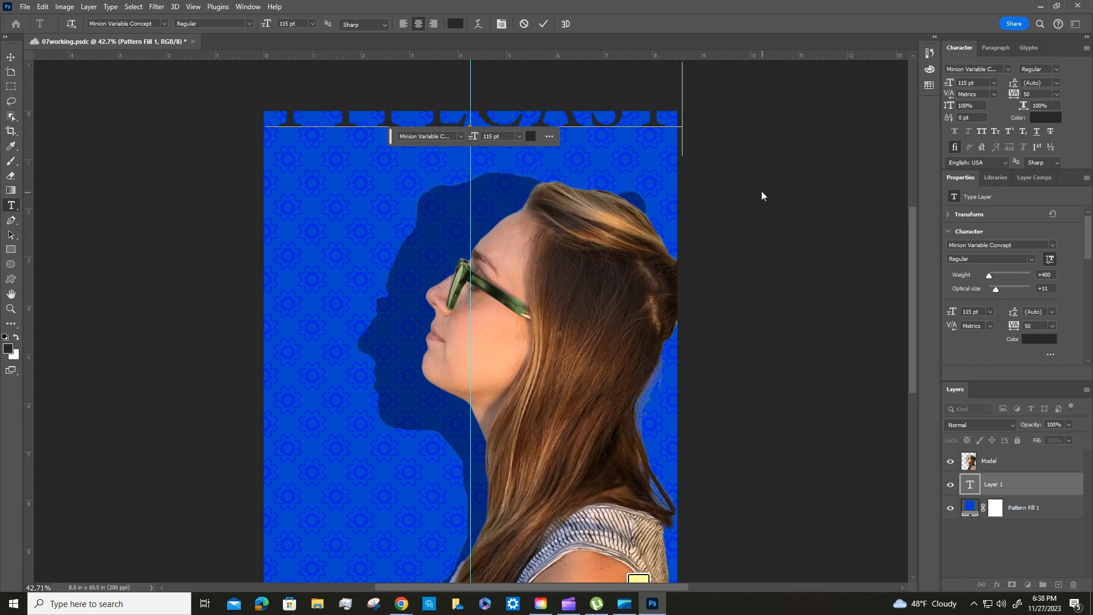
{"action": "left_click", "coordinate": [542, 26]}
Move the TYPECAST title down fully onto the cover, nudge it to sit just below the upper edge on the guide, and deselect it.
{"action": "left_click", "coordinate": [10, 57]}
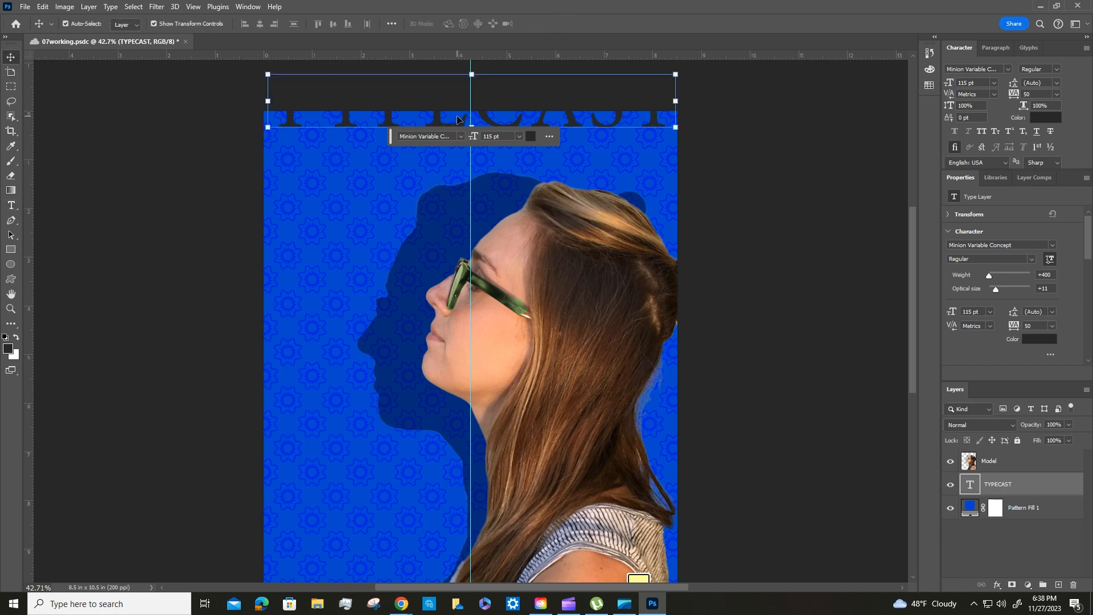
{"action": "left_click_drag", "start_coordinate": [457, 120], "coordinate": [454, 156]}
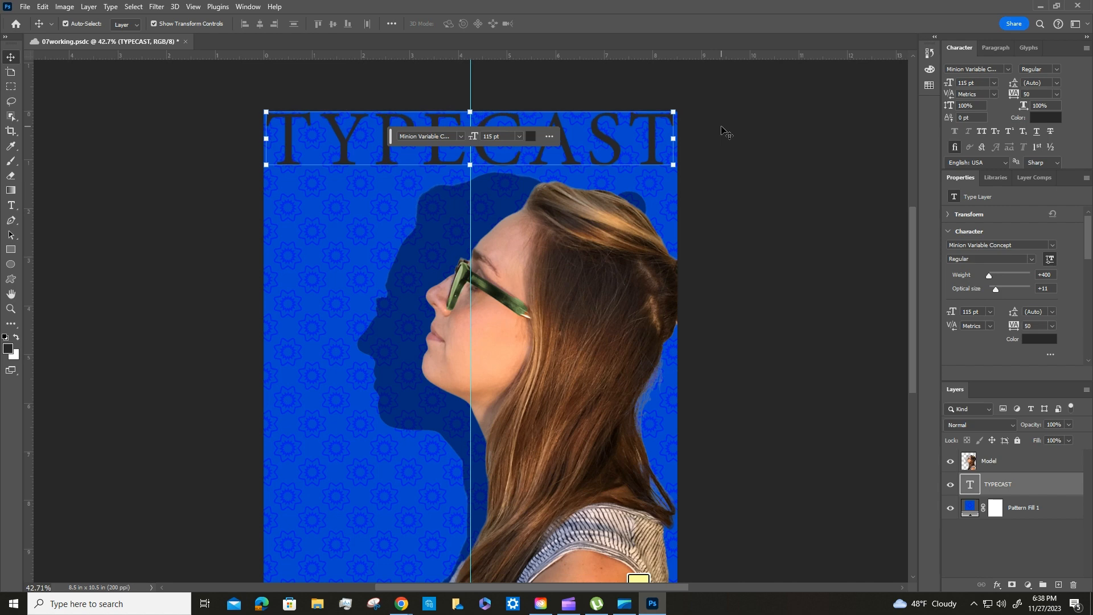
{"action": "key", "text": "Down"}
{"action": "key", "text": "Down"}
{"action": "key", "text": "Down"}
{"action": "key", "text": "Down"}
{"action": "key", "text": "Down"}
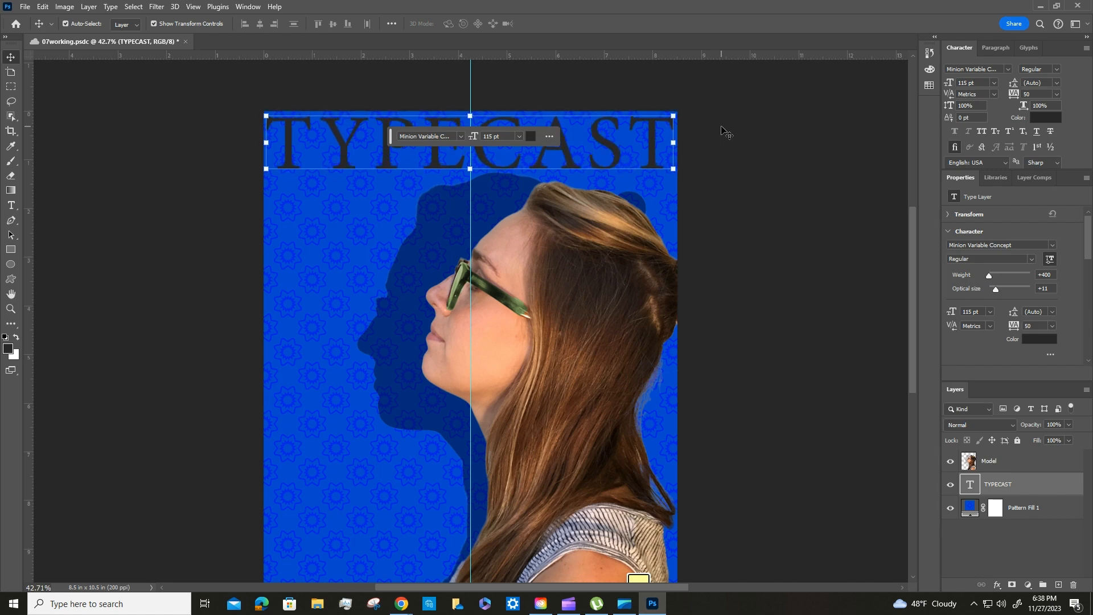
{"action": "key", "text": "Down"}
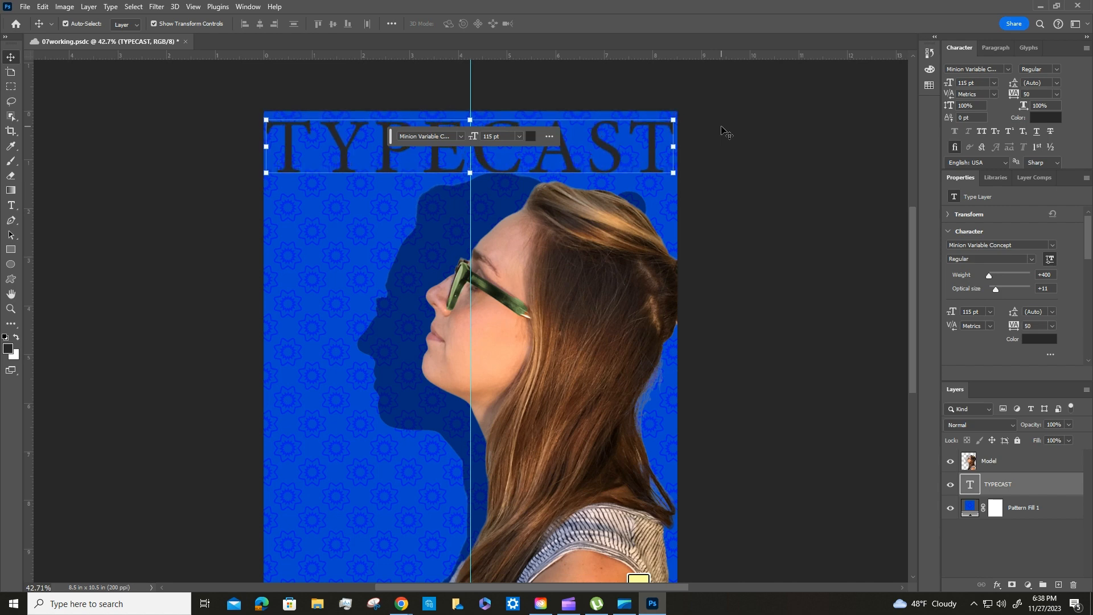
{"action": "key", "text": "Right"}
{"action": "left_click", "coordinate": [724, 131]}
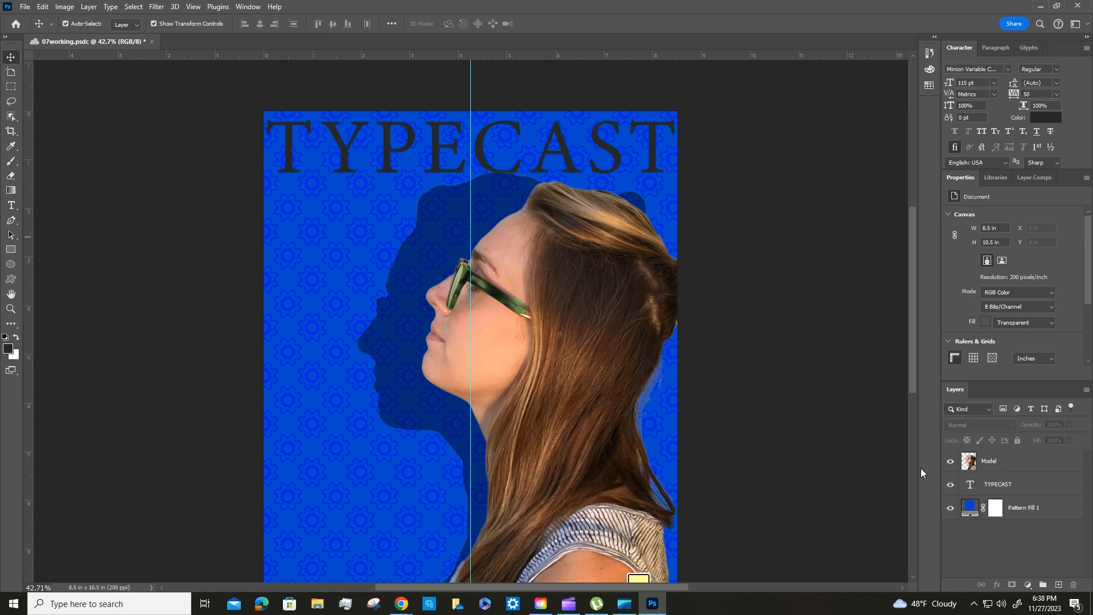
Hide and reshow the TYPECAST layer, and move the contextual task bar away from the title.
{"action": "left_click", "coordinate": [993, 485]}
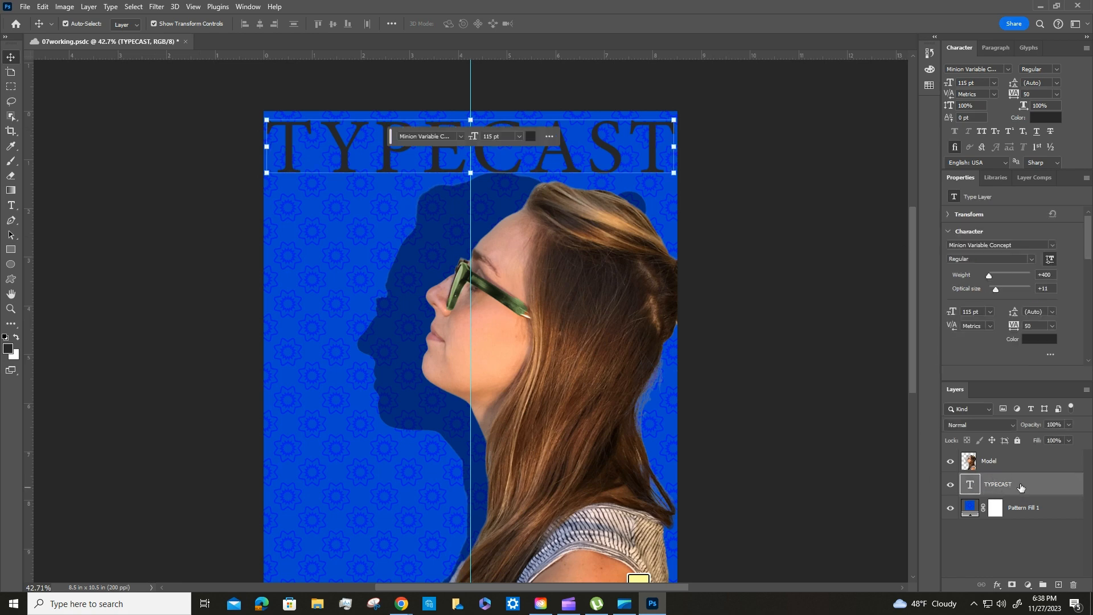
{"action": "left_click", "coordinate": [951, 485]}
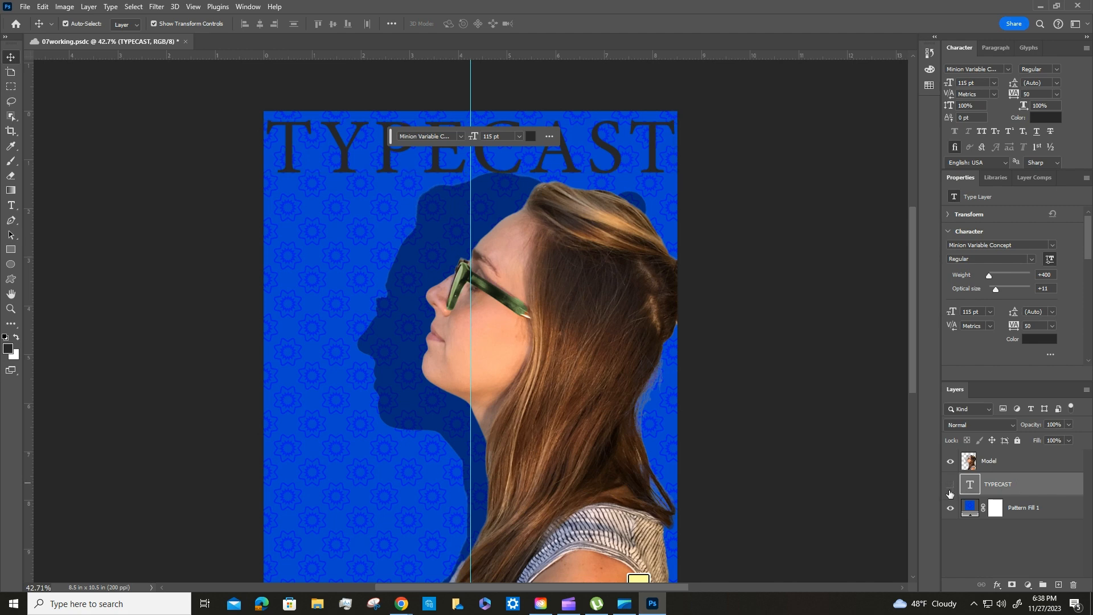
{"action": "left_click", "coordinate": [950, 485]}
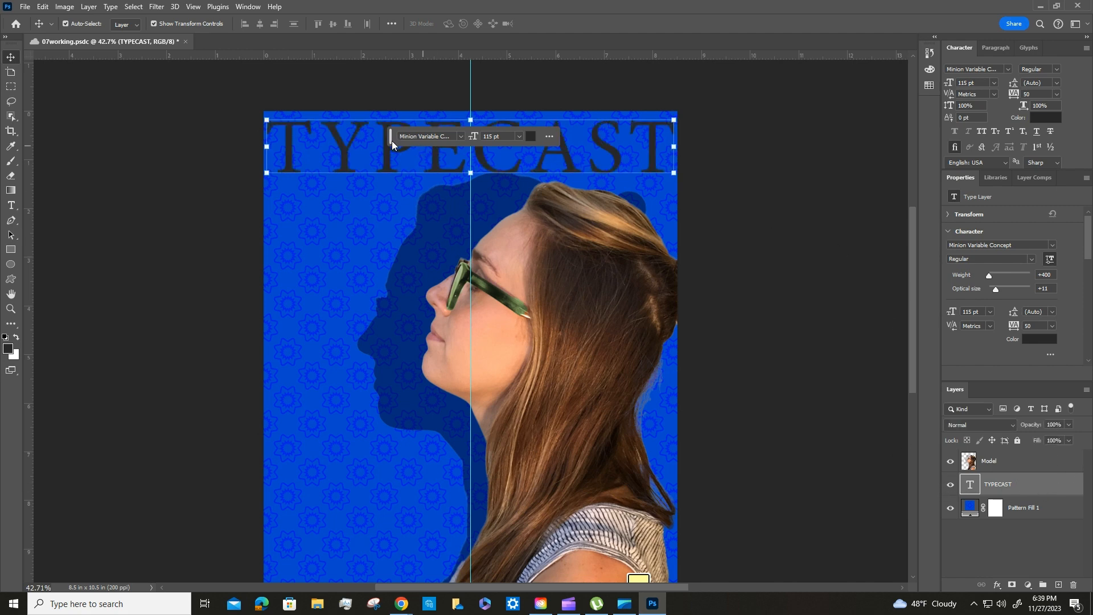
{"action": "left_click_drag", "start_coordinate": [393, 142], "coordinate": [723, 560]}
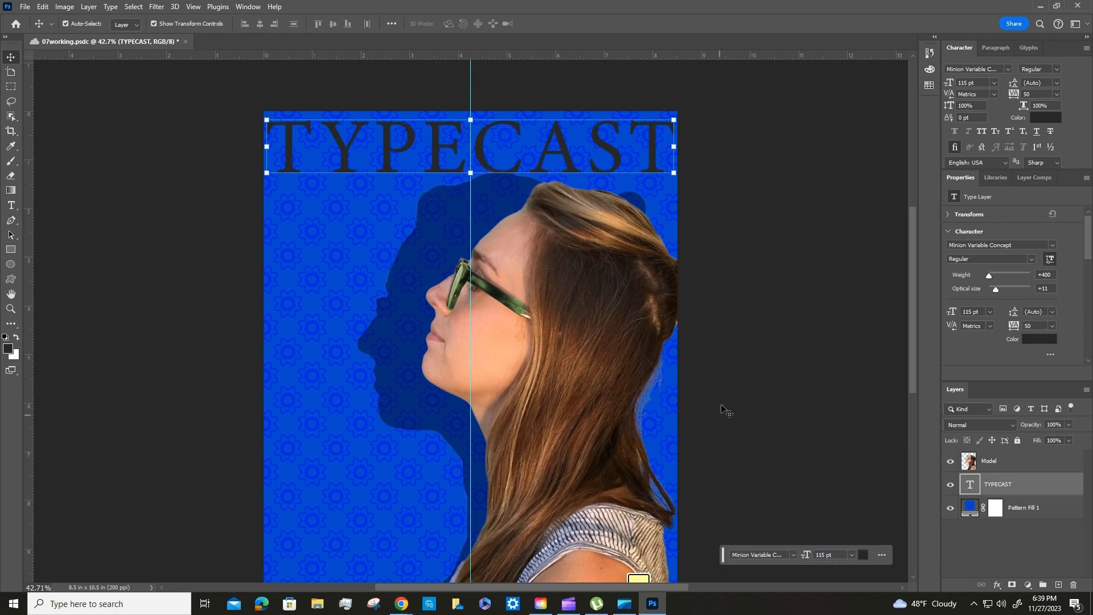
{"action": "left_click", "coordinate": [739, 250]}
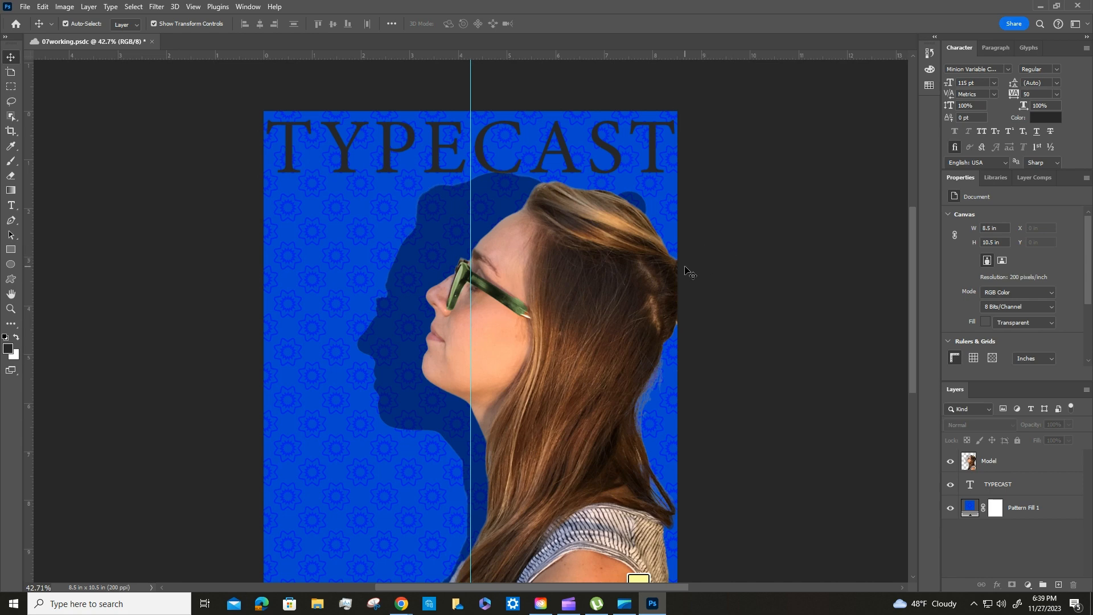
Select all of the TYPECAST text for editing and place the contextual task bar beside the title, outside the canvas.
{"action": "left_click", "coordinate": [485, 162]}
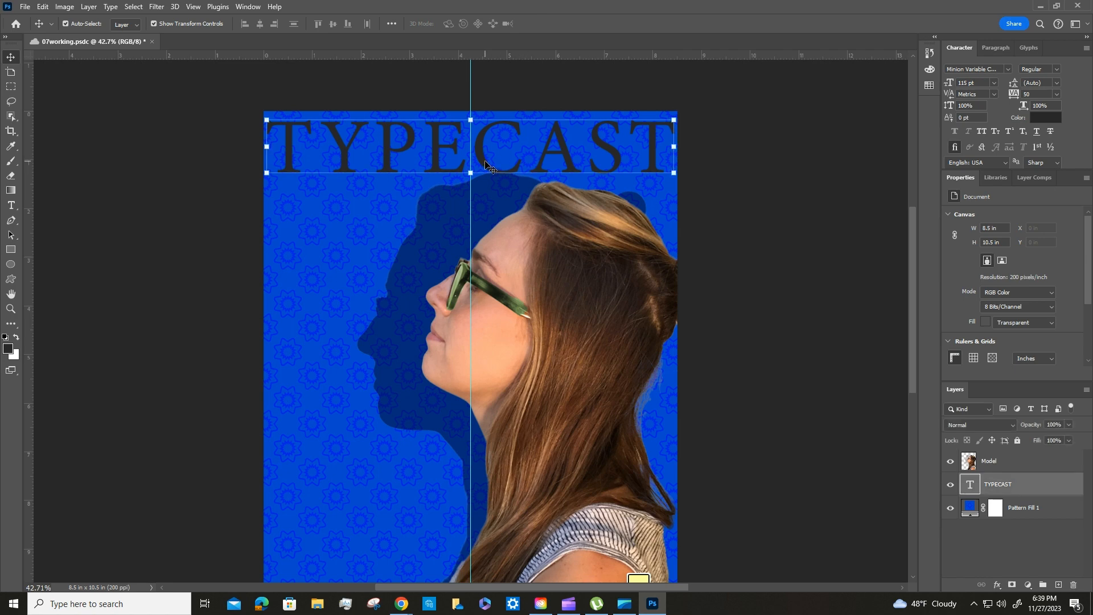
{"action": "double_click", "coordinate": [11, 206]}
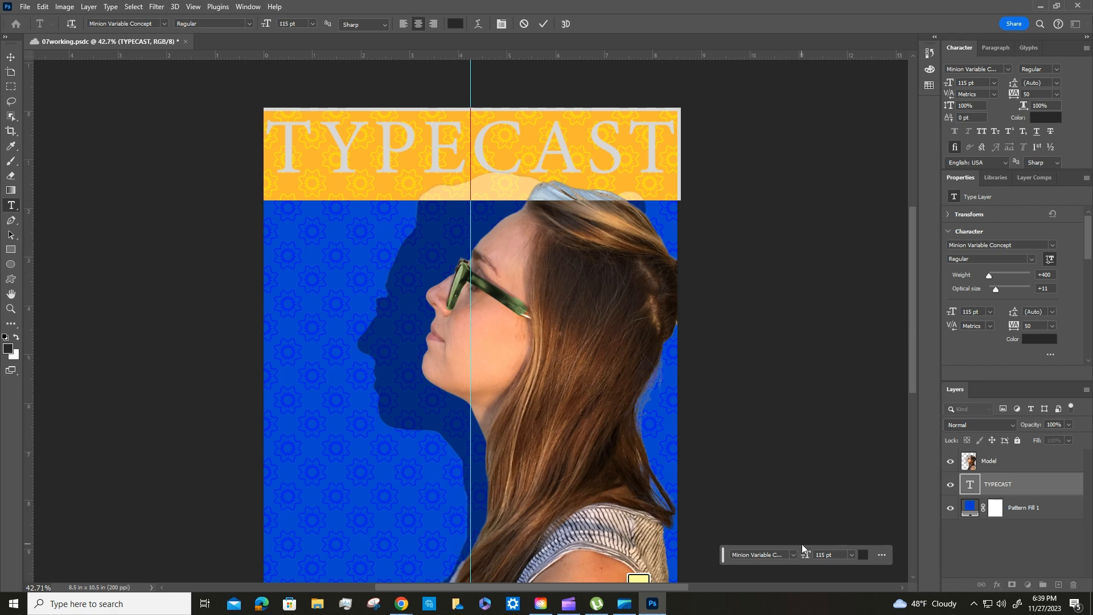
{"action": "left_click_drag", "start_coordinate": [722, 557], "coordinate": [716, 227]}
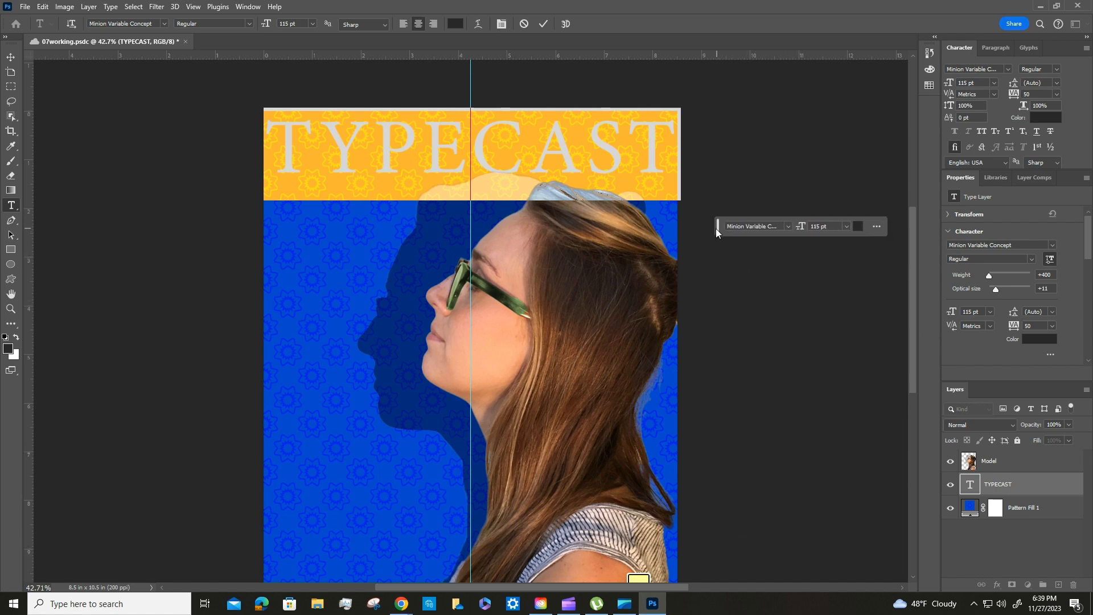
{"action": "left_click", "coordinate": [788, 226]}
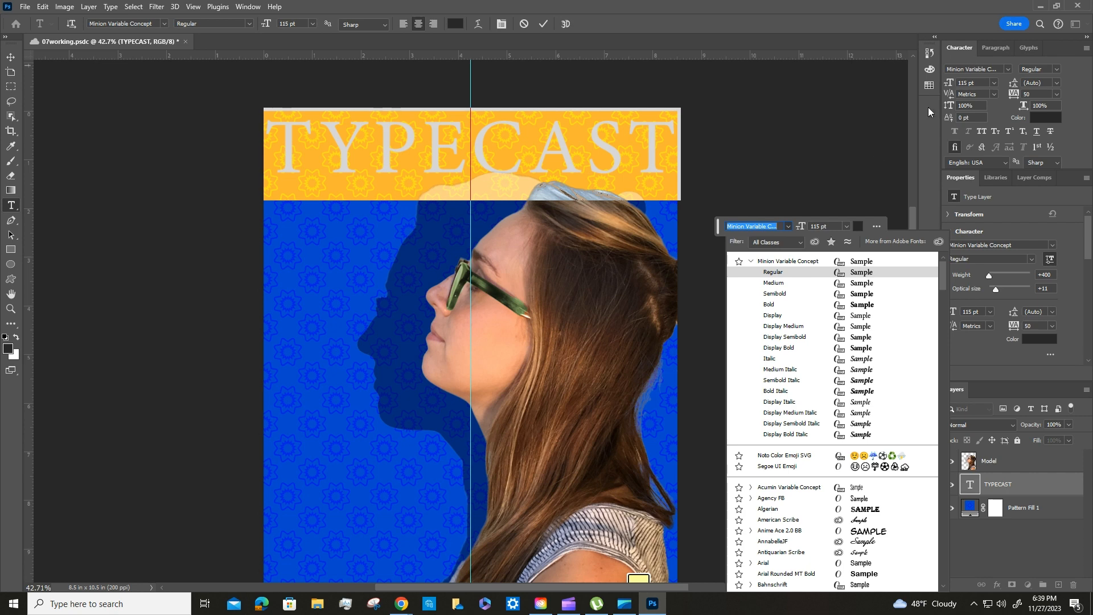
{"action": "left_click", "coordinate": [716, 164]}
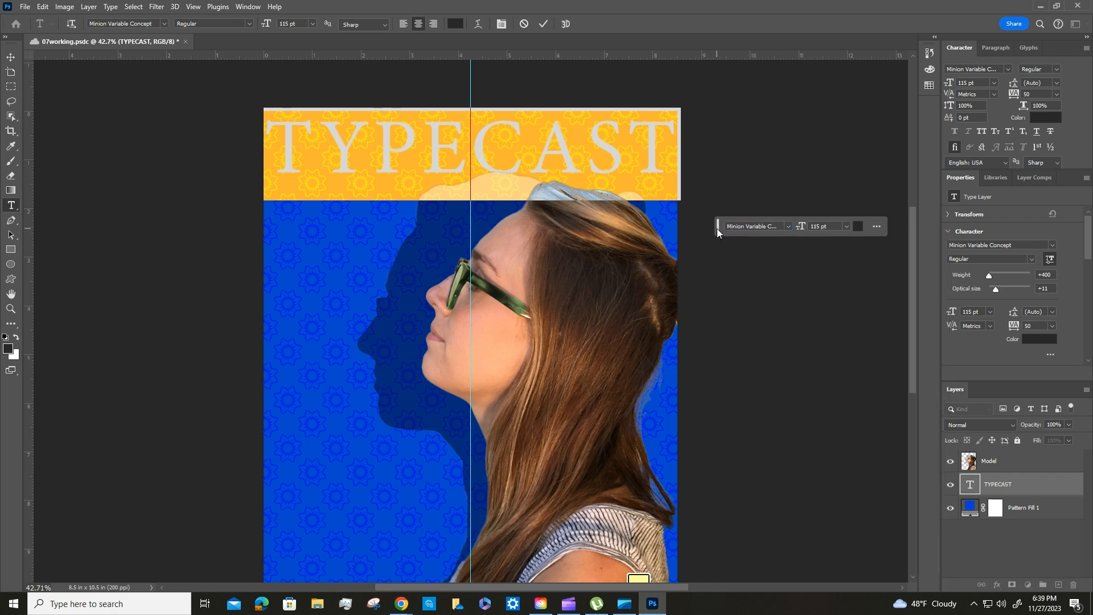
{"action": "left_click_drag", "start_coordinate": [716, 228], "coordinate": [709, 105]}
Change the TYPECAST title's font to Myriad Pro Semibold, commit the text edit, and switch to the Move tool.
{"action": "left_click", "coordinate": [780, 104]}
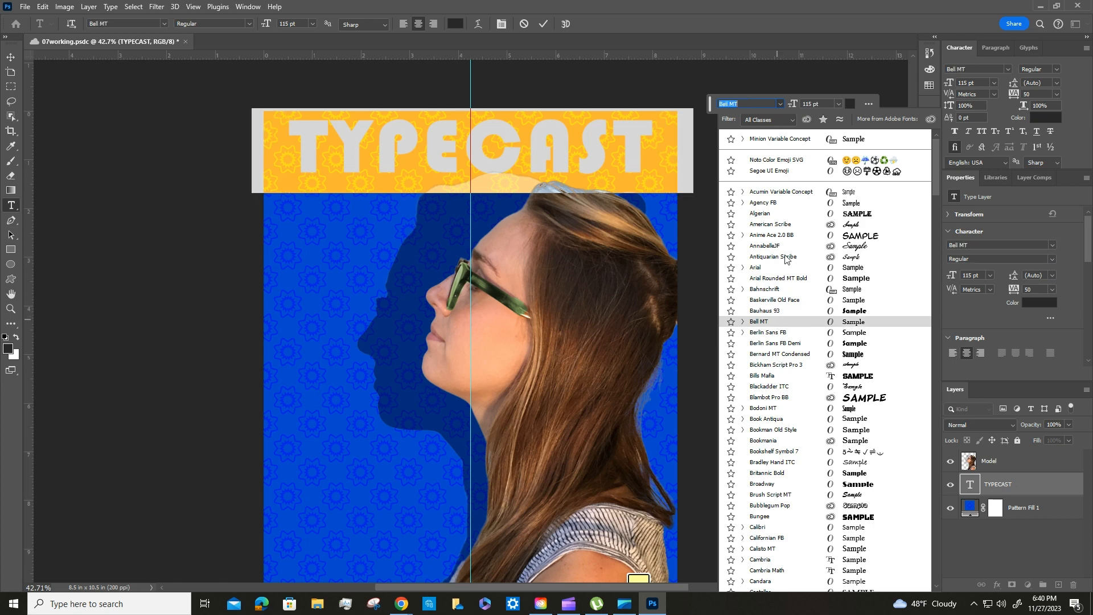
{"action": "left_click", "coordinate": [760, 120]}
{"action": "left_click", "coordinate": [758, 104]}
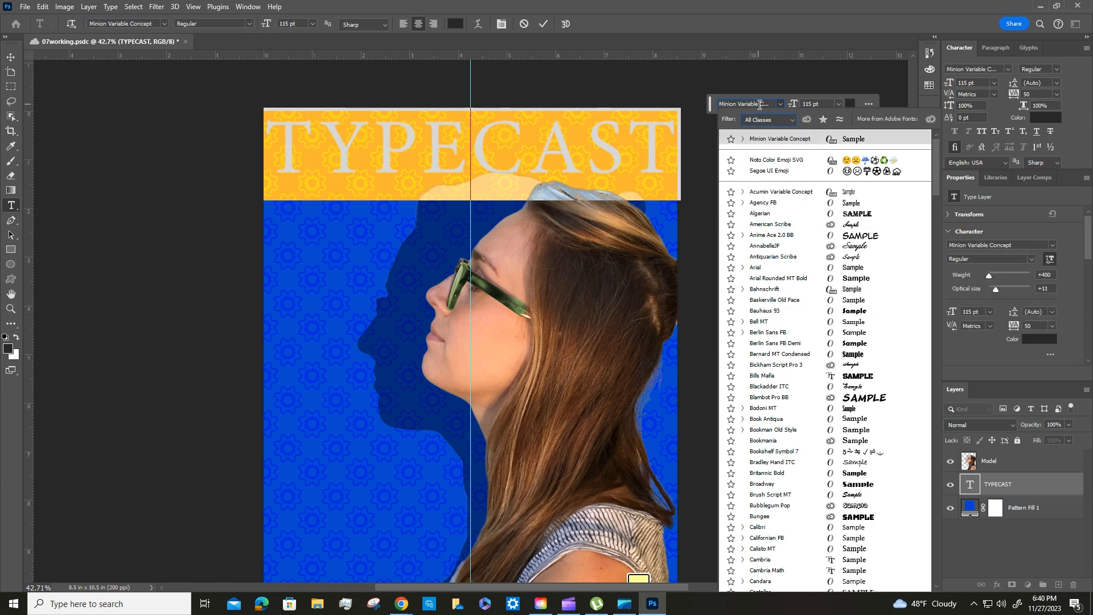
{"action": "left_click", "coordinate": [762, 104]}
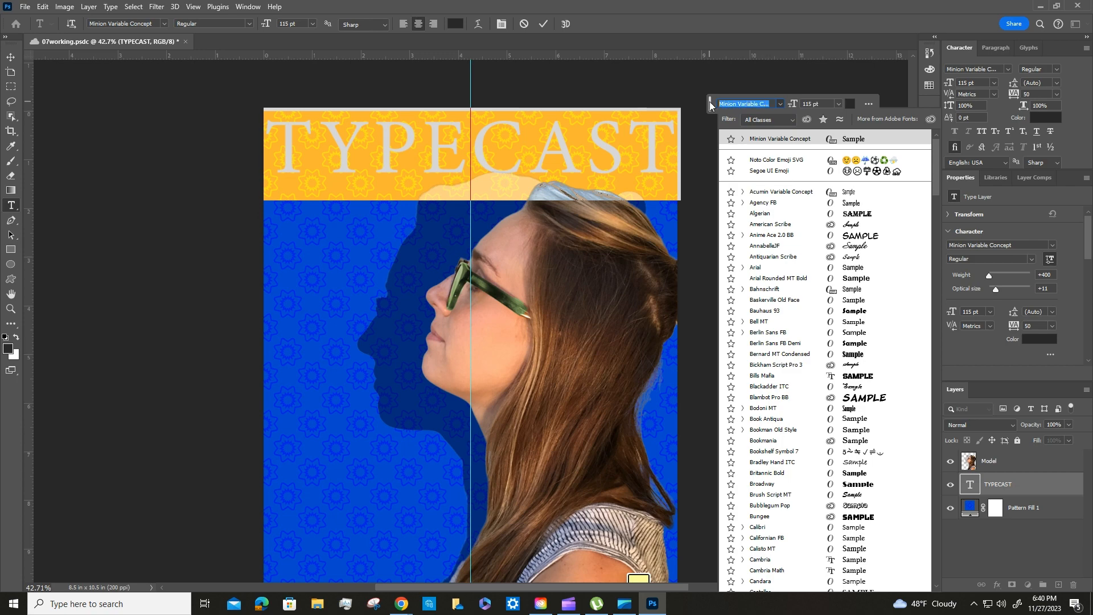
{"action": "key", "text": "BackSpace"}
{"action": "type", "text": "myr"}
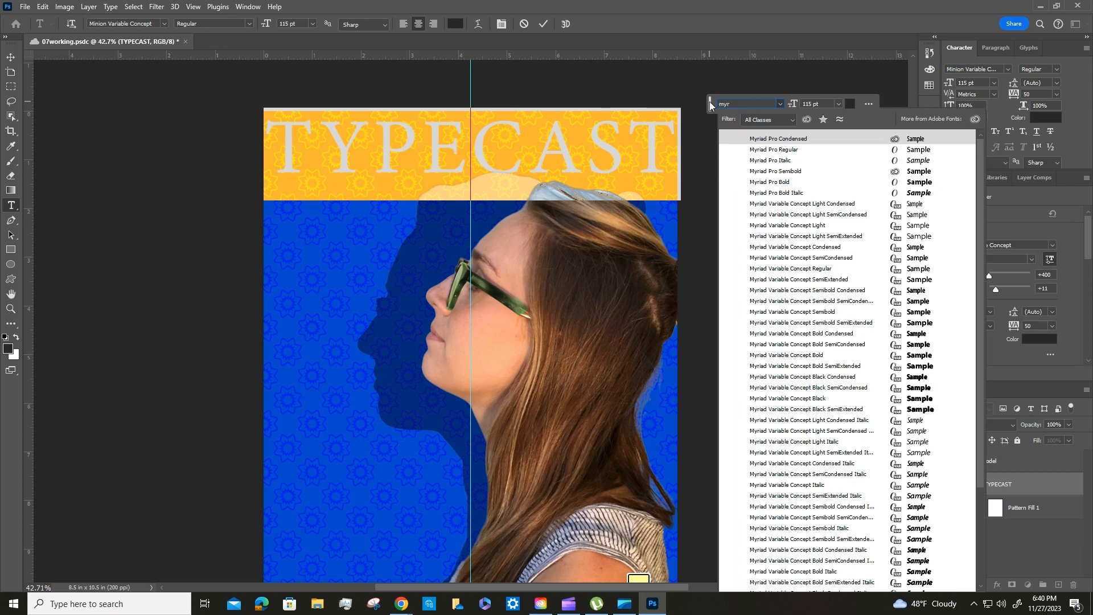
{"action": "left_click", "coordinate": [782, 172]}
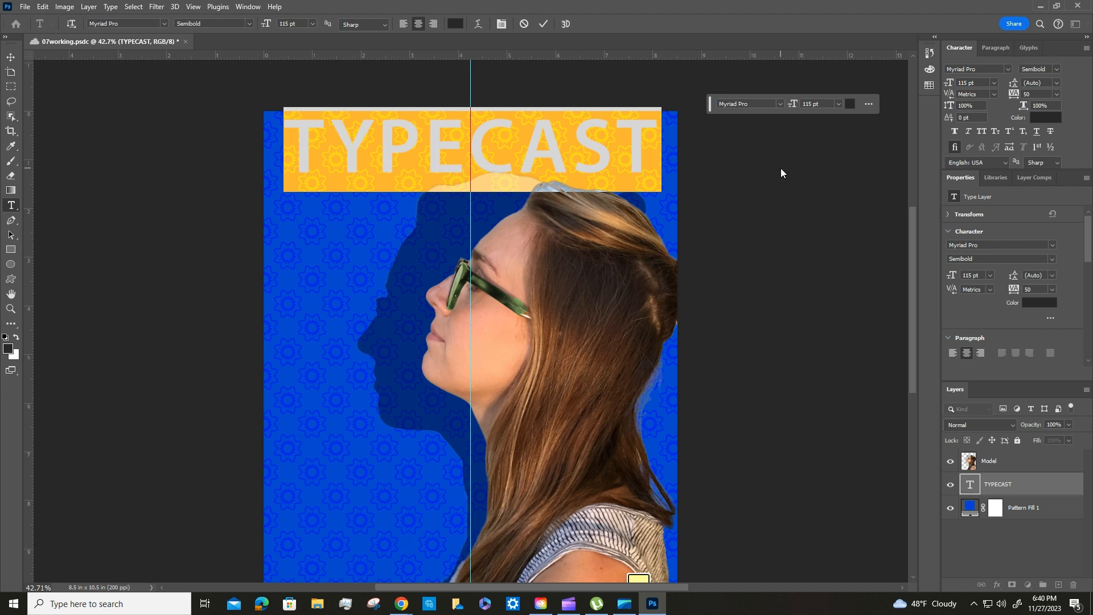
{"action": "left_click", "coordinate": [543, 24]}
{"action": "key", "text": "v"}
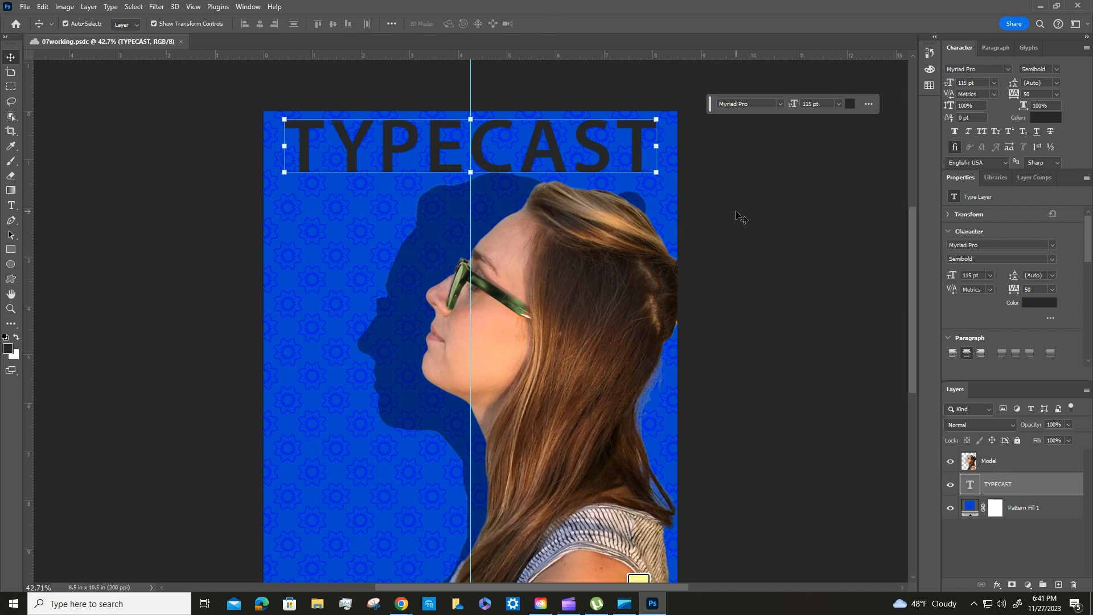
Nudge the TYPECAST title slightly upward on the cover, keeping it centred on the guide, and save the document.
{"action": "left_click", "coordinate": [24, 7]}
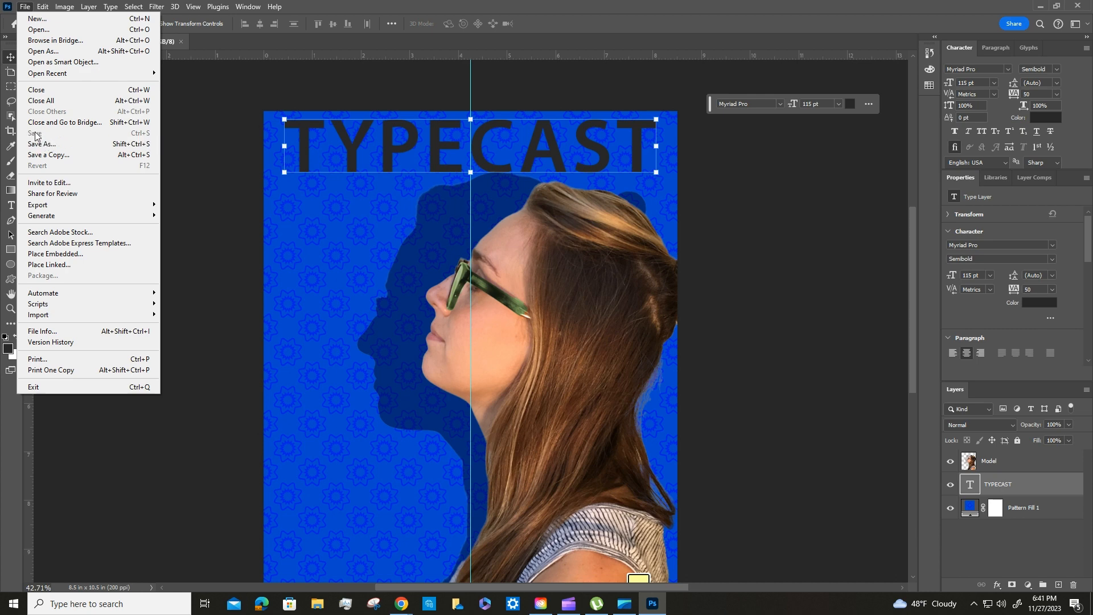
{"action": "left_click", "coordinate": [218, 203]}
{"action": "left_click", "coordinate": [695, 217]}
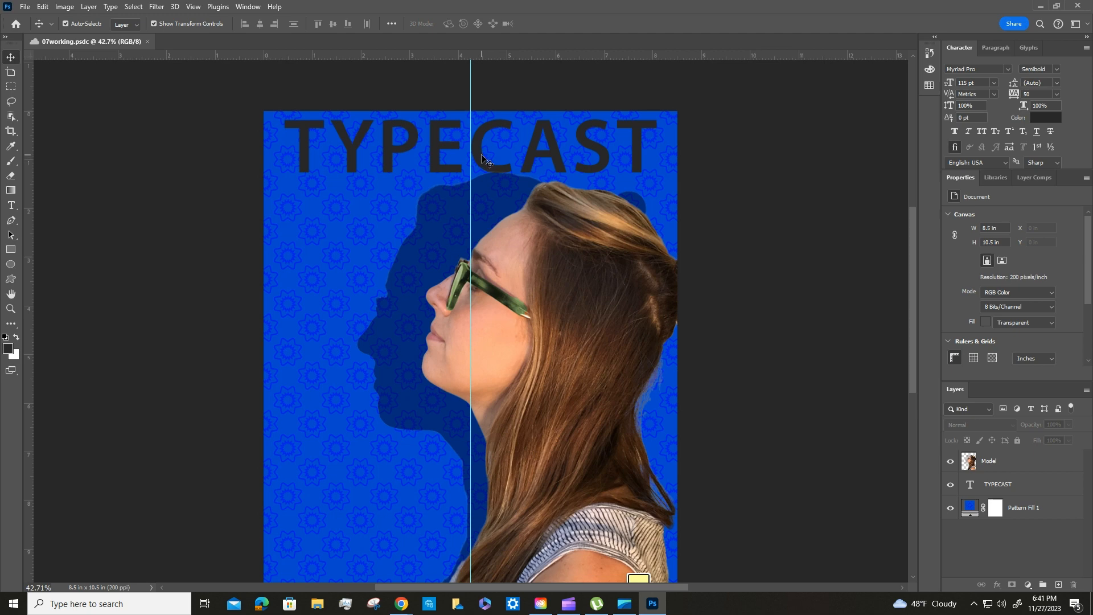
{"action": "mouse_move", "coordinate": [481, 160]}
{"action": "left_mouse_down"}
{"action": "mouse_move", "coordinate": [479, 177]}
{"action": "mouse_move", "coordinate": [478, 156]}
{"action": "left_mouse_up"}
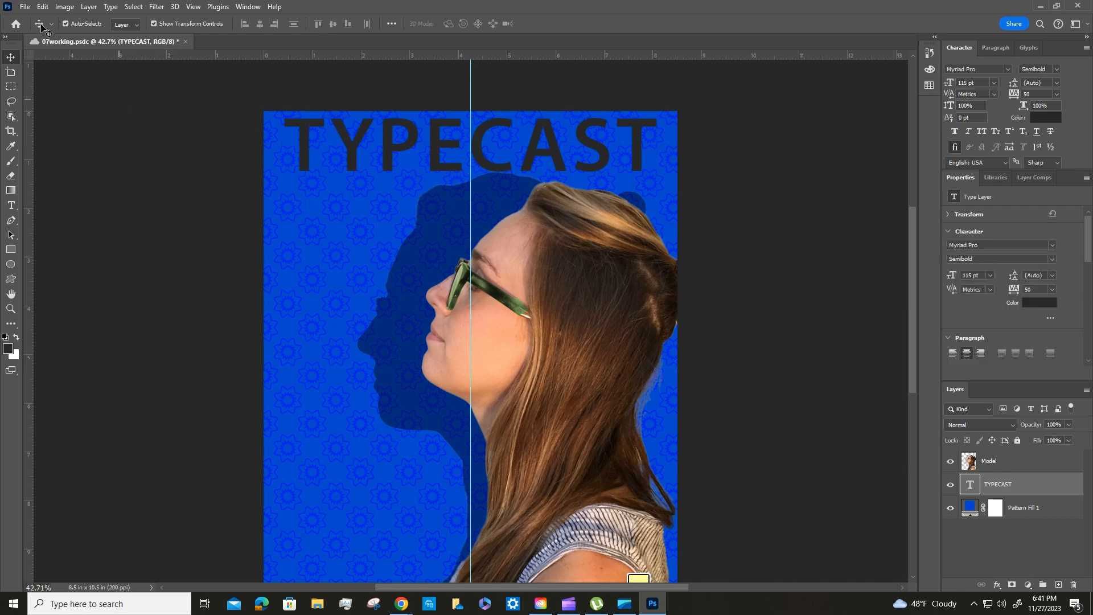
{"action": "left_click", "coordinate": [25, 6]}
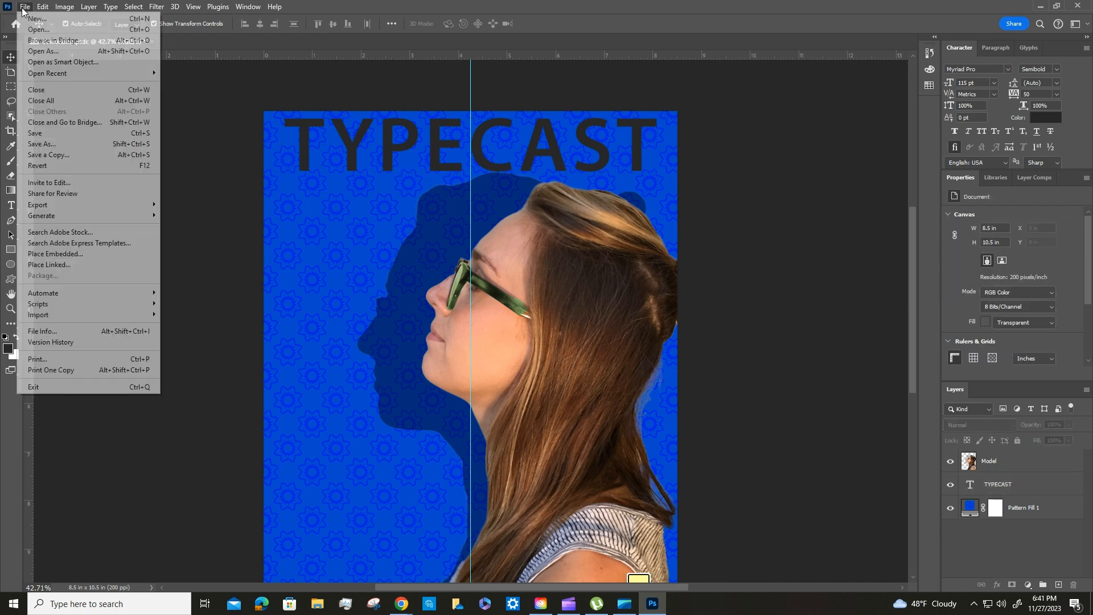
{"action": "left_click", "coordinate": [42, 134]}
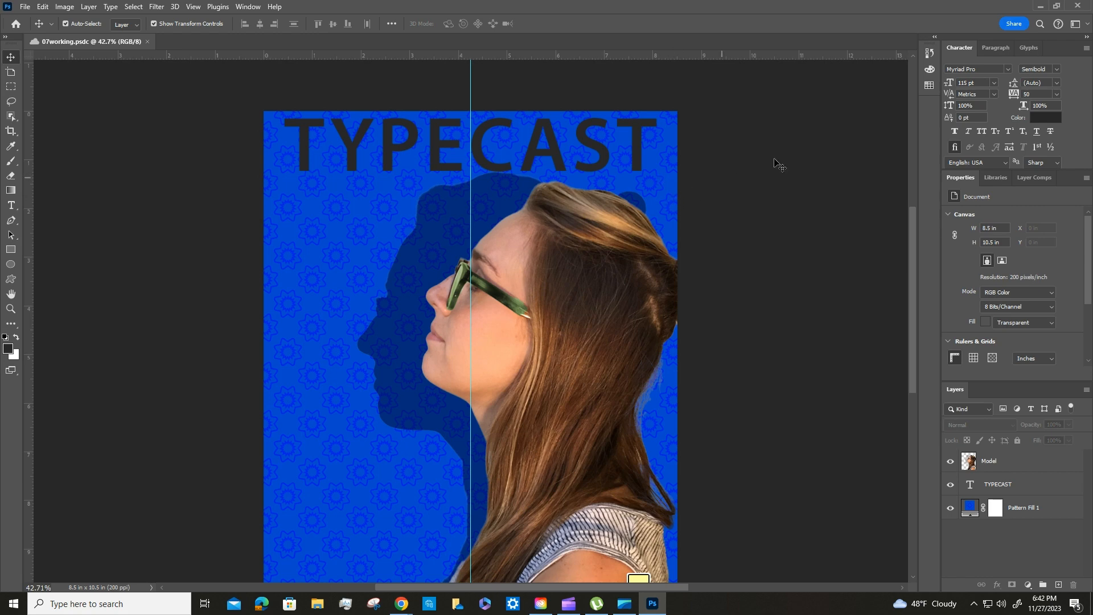
Place Metal.tif from the computer's Lesson07 folder as an embedded image directly above the TYPECAST layer.
{"action": "left_click", "coordinate": [1028, 485]}
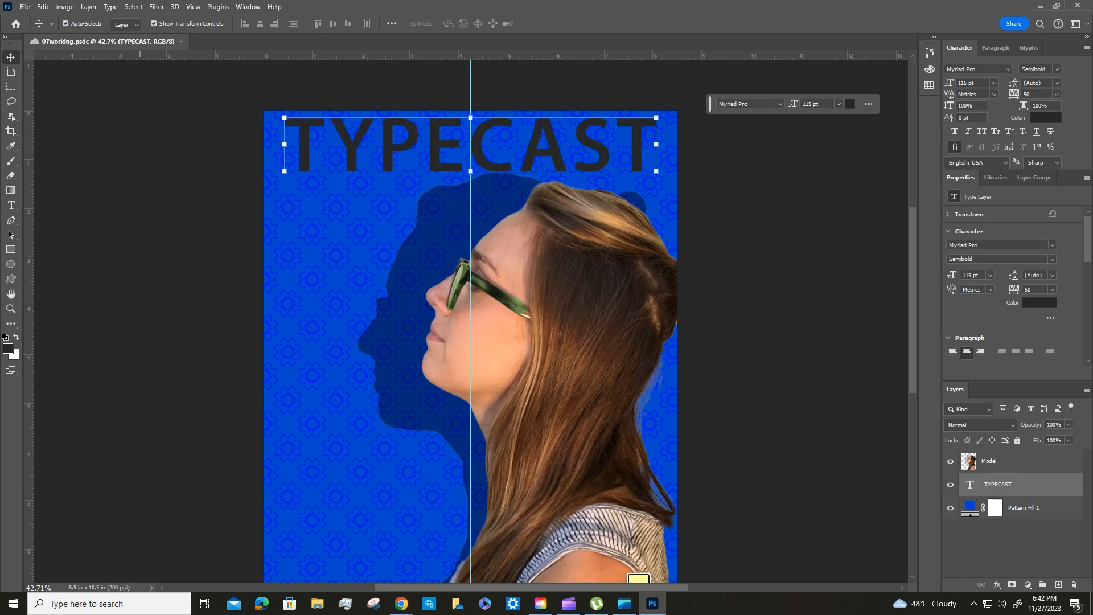
{"action": "left_click", "coordinate": [25, 7]}
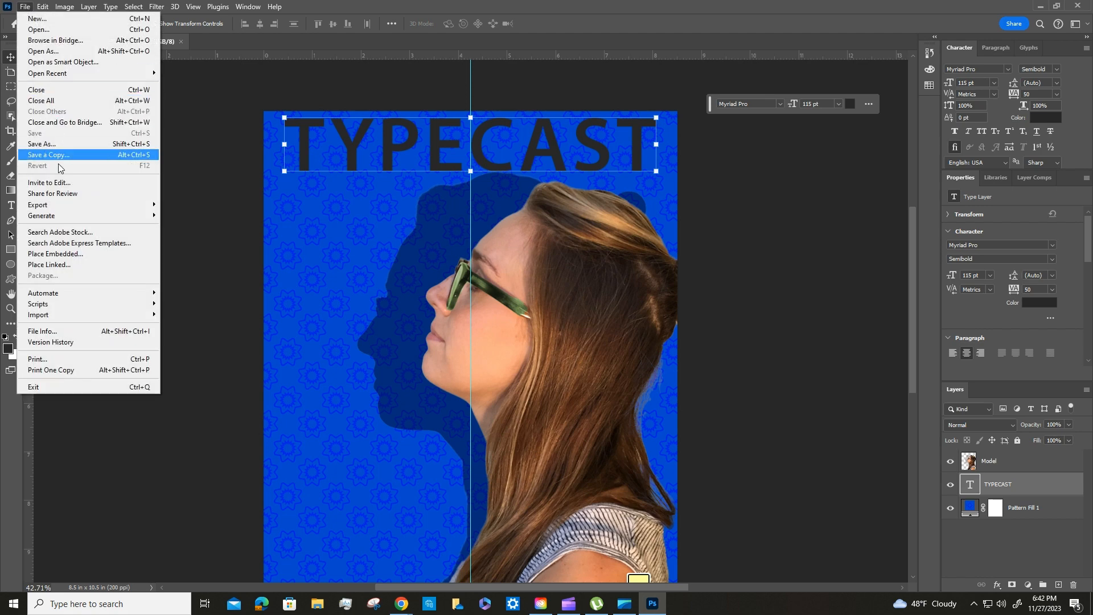
{"action": "left_click", "coordinate": [66, 255]}
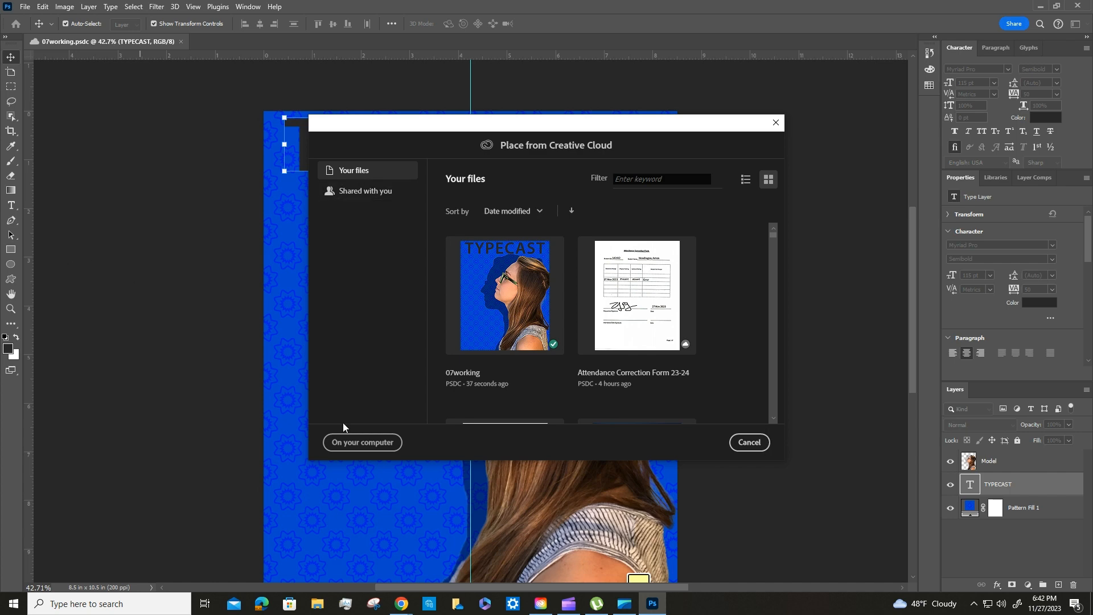
{"action": "left_click", "coordinate": [360, 443]}
{"action": "scroll", "coordinate": [399, 200], "scroll_direction": "down", "scroll_amount": 3}
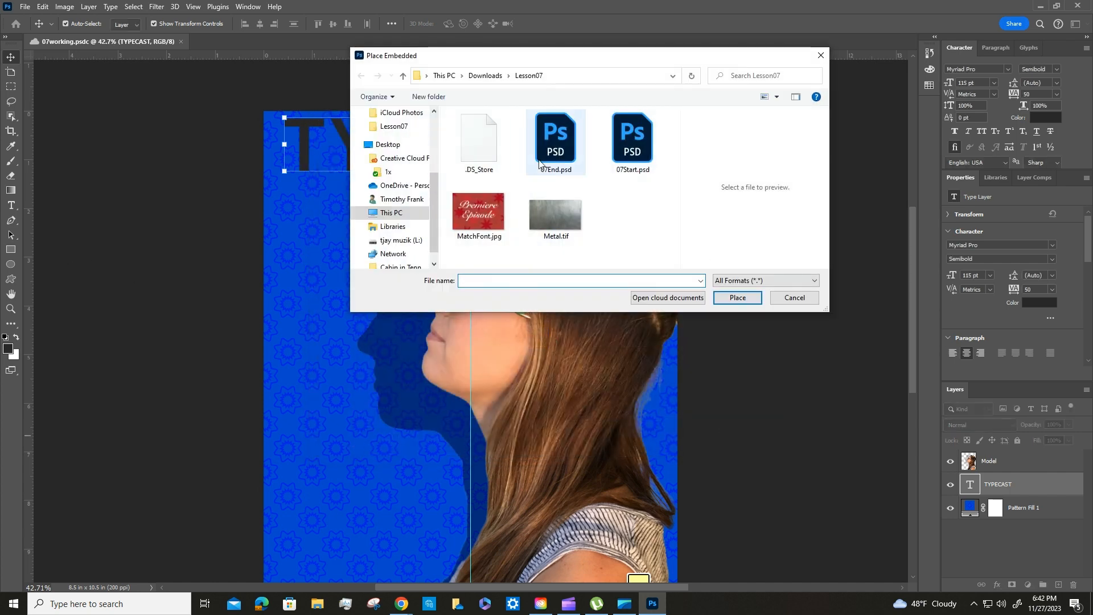
{"action": "left_click", "coordinate": [558, 214]}
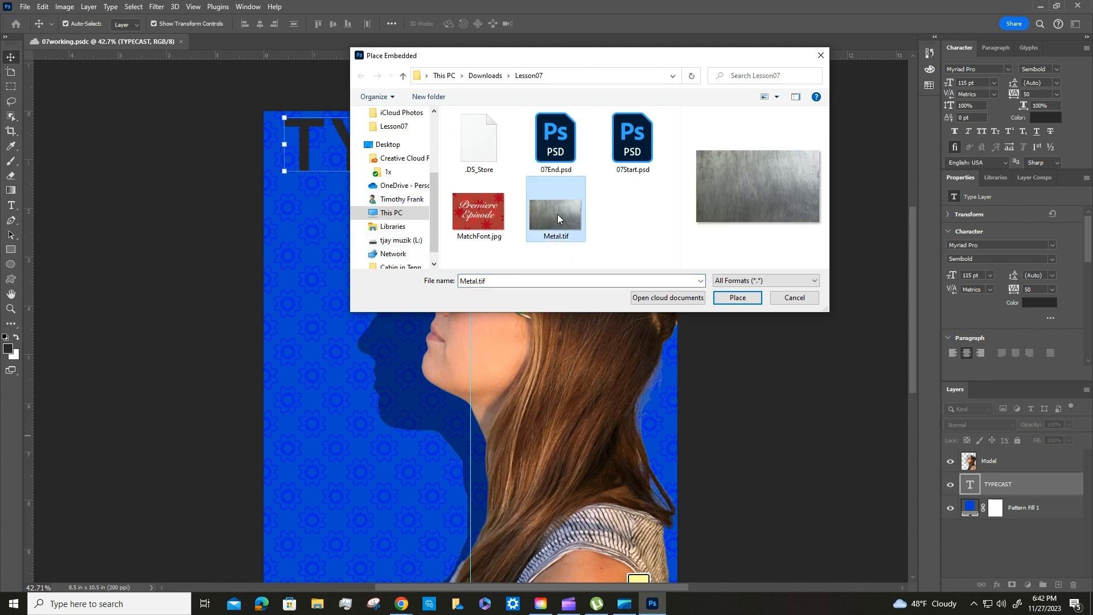
{"action": "left_click", "coordinate": [741, 299]}
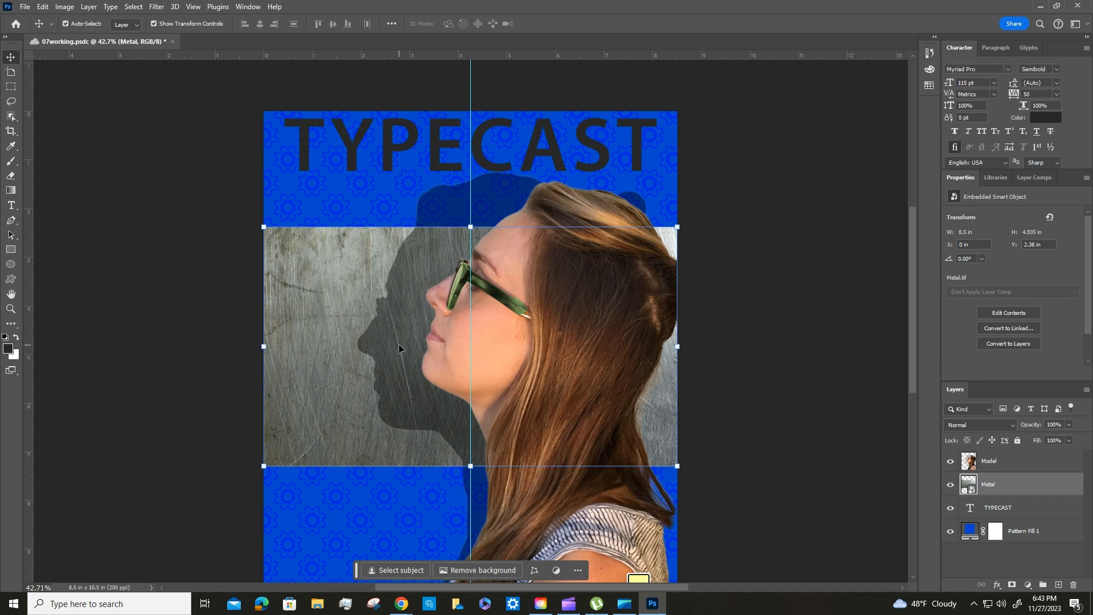
Move the Metal image up to the cover's upper edge so it covers the whole TYPECAST title, and deselect it.
{"action": "left_click_drag", "start_coordinate": [398, 344], "coordinate": [389, 301]}
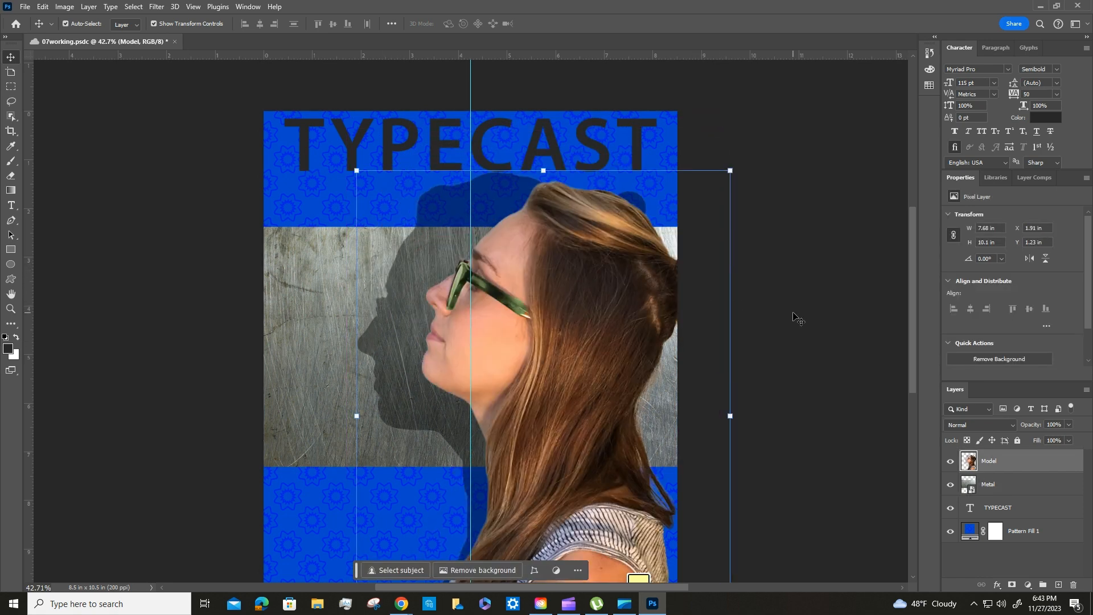
{"action": "scroll", "coordinate": [859, 325], "scroll_direction": "down", "scroll_amount": 3}
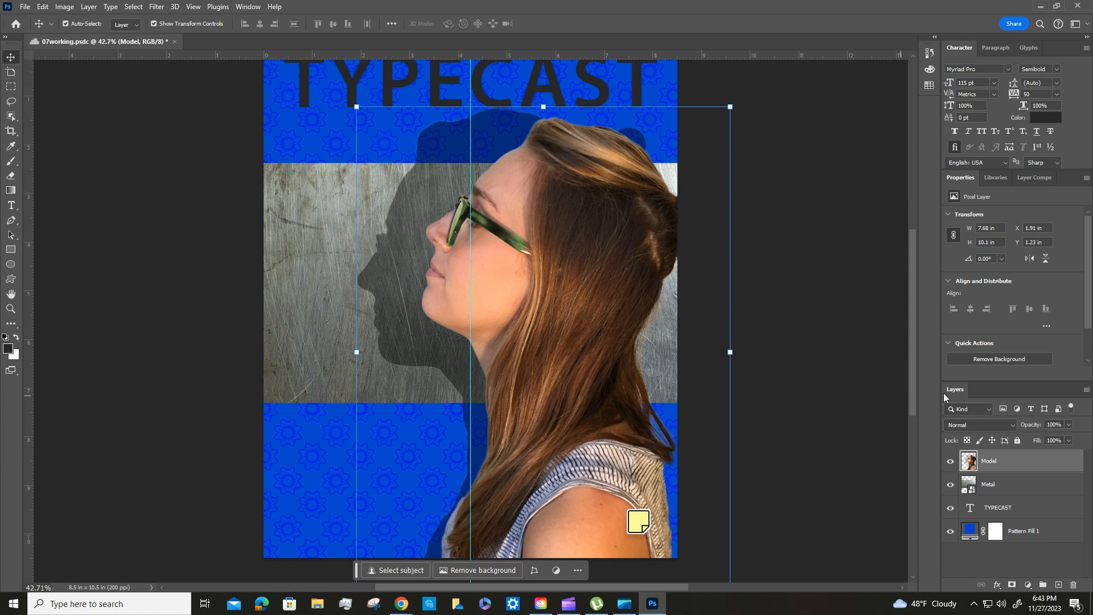
{"action": "left_click", "coordinate": [991, 485]}
{"action": "left_click_drag", "start_coordinate": [362, 311], "coordinate": [368, 198]}
{"action": "scroll", "coordinate": [786, 310], "scroll_direction": "up", "scroll_amount": 2}
{"action": "left_click", "coordinate": [783, 251]}
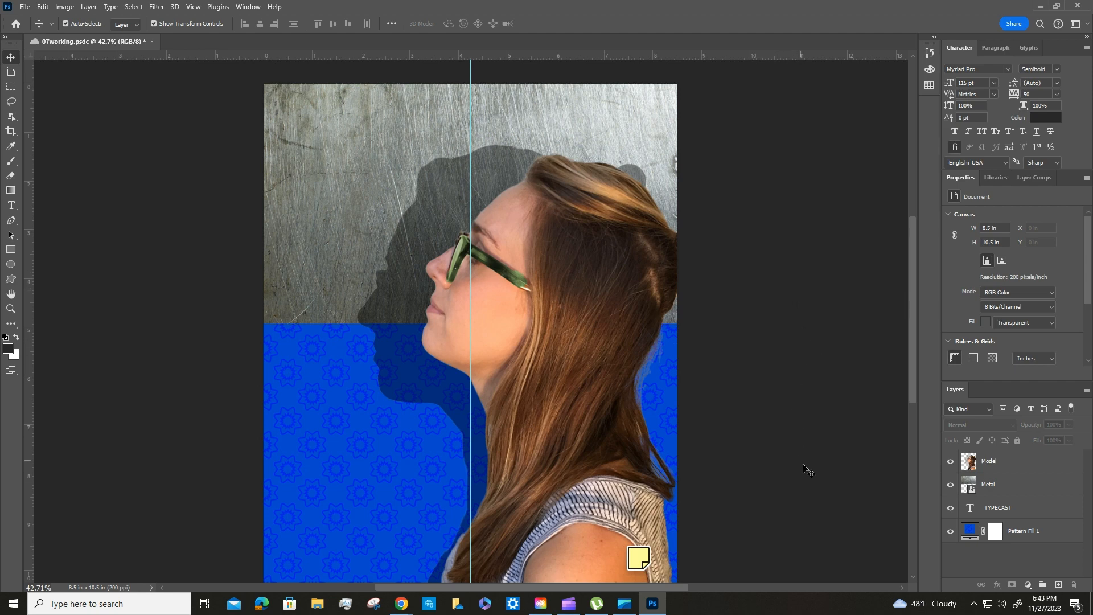
Clip the Metal layer to the TYPECAST text layer with a clipping mask.
{"action": "left_click", "coordinate": [1004, 484]}
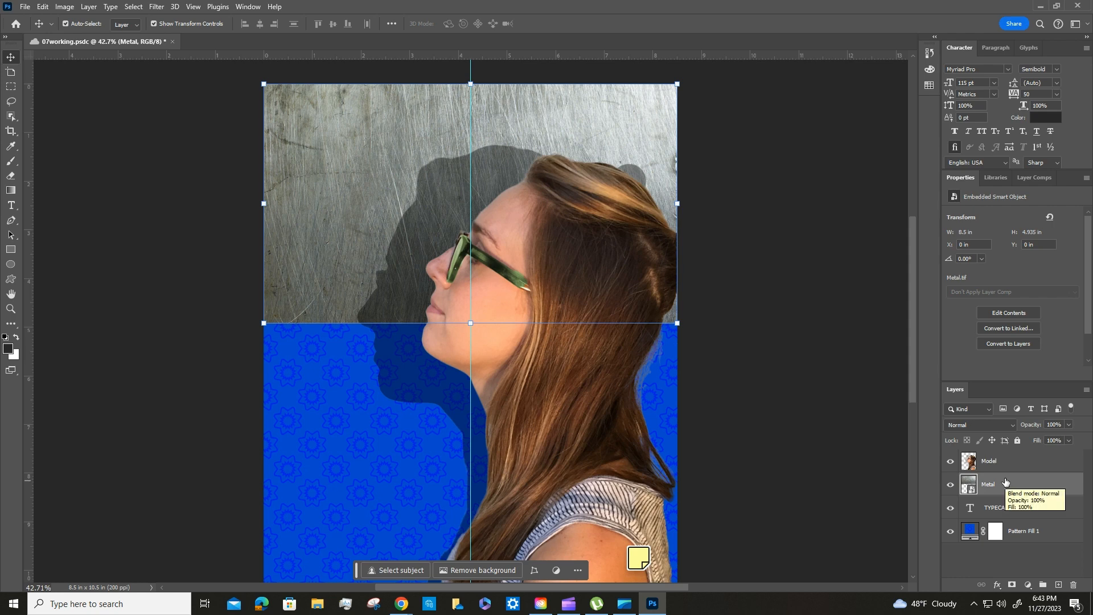
{"action": "right_click", "coordinate": [1005, 482]}
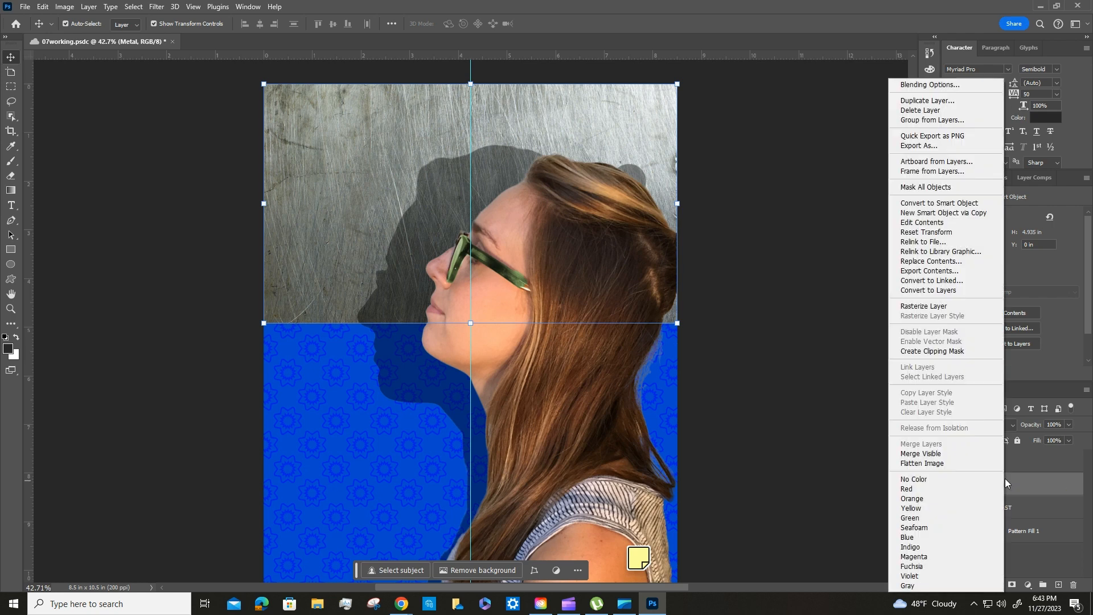
{"action": "left_click", "coordinate": [930, 351]}
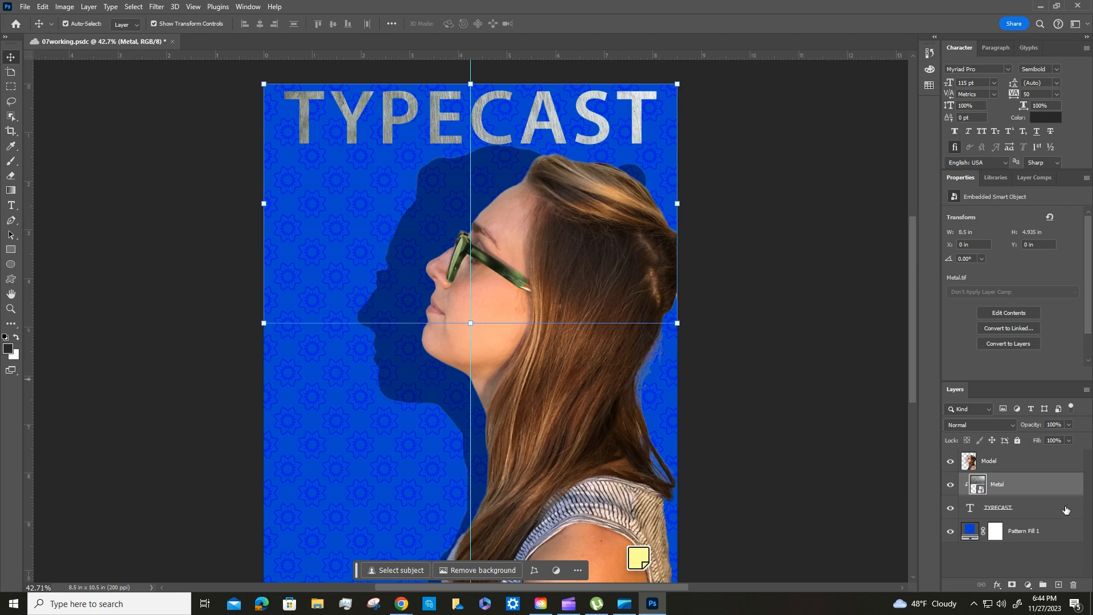
Add an Inner Shadow effect to the TYPECAST layer and move the Layer Style dialog down off the title.
{"action": "left_click", "coordinate": [1044, 508]}
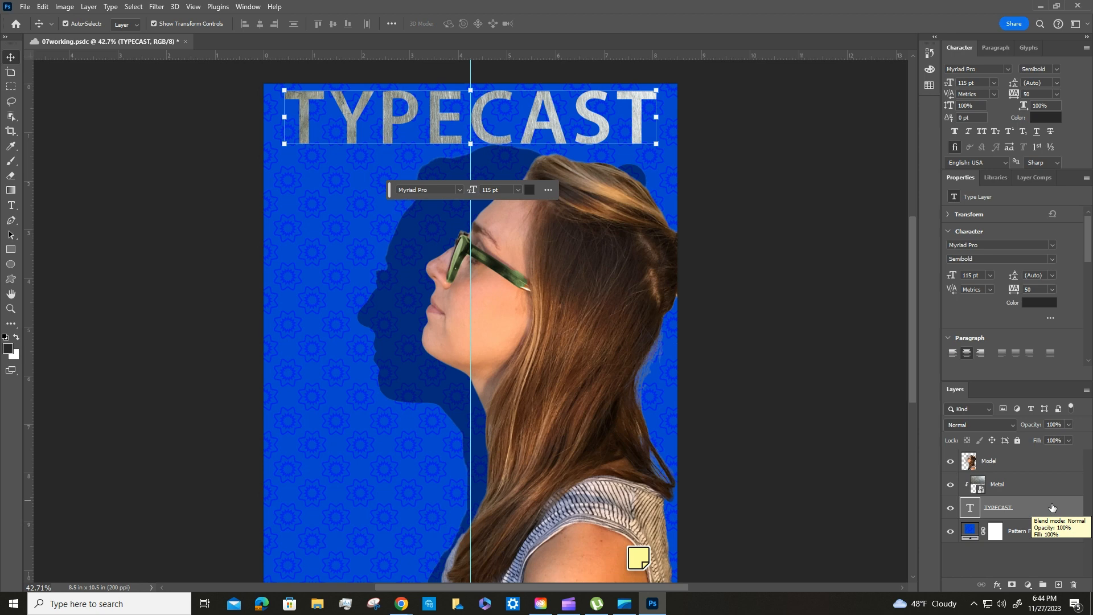
{"action": "left_click", "coordinate": [998, 584]}
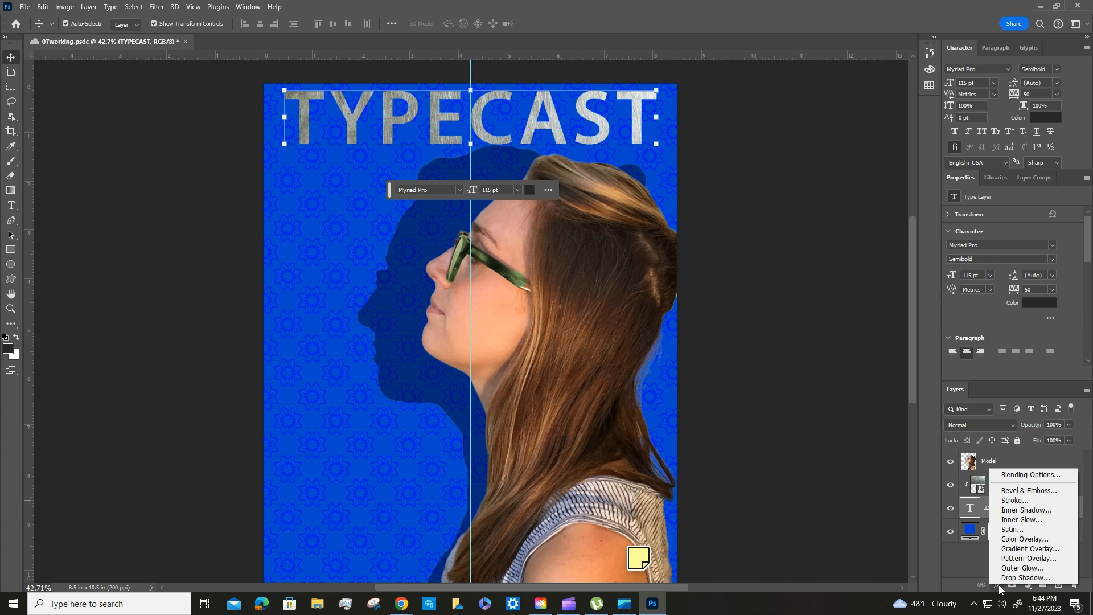
{"action": "left_click", "coordinate": [1012, 510]}
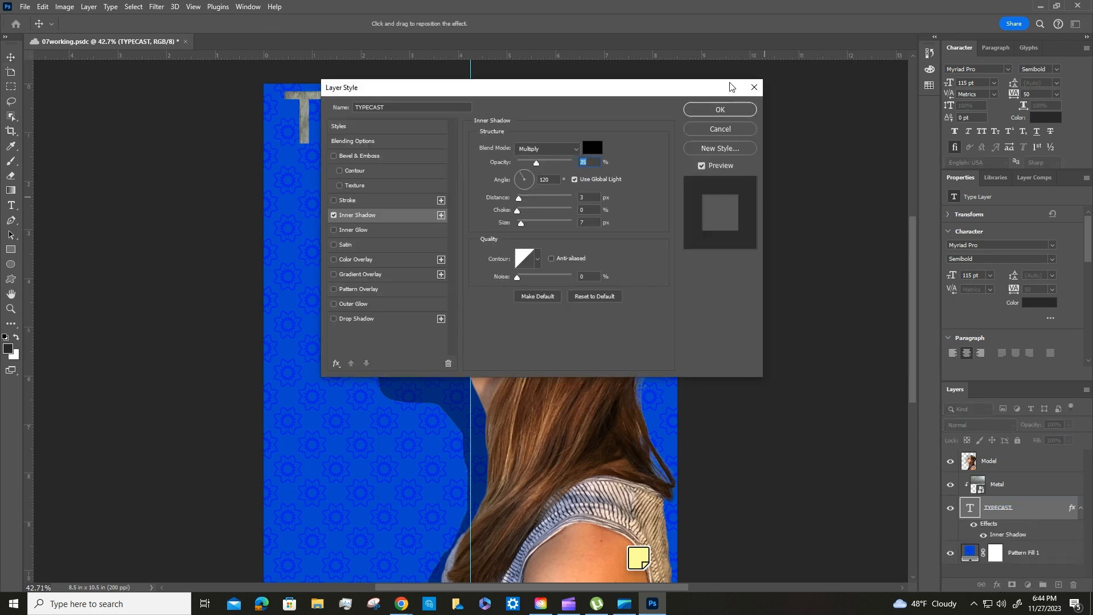
{"action": "left_click_drag", "start_coordinate": [561, 92], "coordinate": [656, 143]}
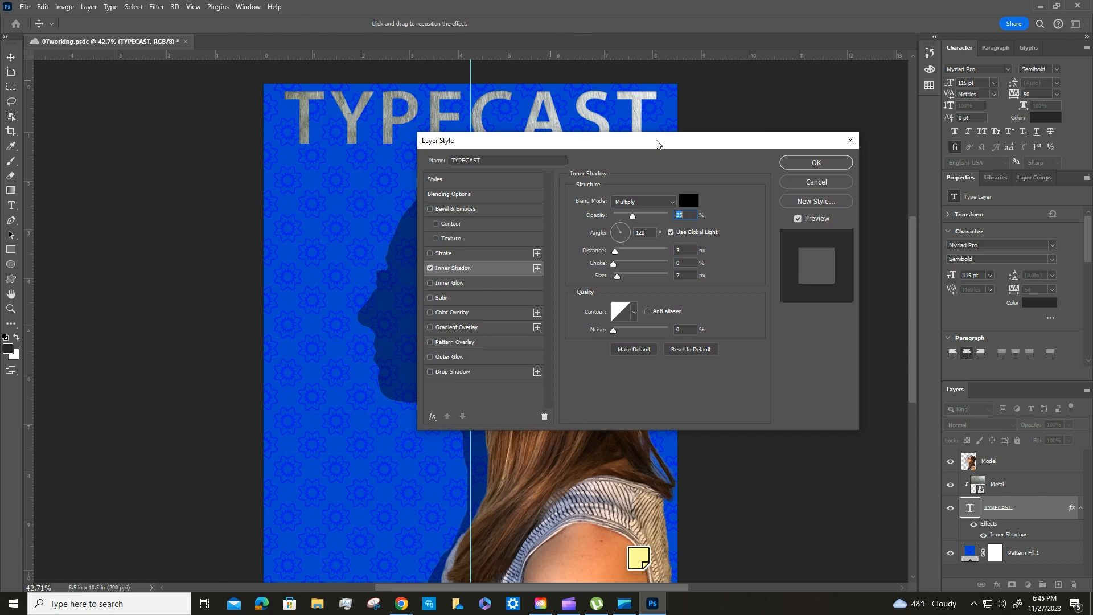
Set the title's inner shadow to Multiply with 48% opacity, a distance of 18 px and a size of 16 px.
{"action": "left_click", "coordinate": [662, 201]}
{"action": "left_click", "coordinate": [659, 200]}
{"action": "key", "text": "Tab"}
{"action": "type", "text": "48"}
{"action": "key", "text": "Tab"}
{"action": "type", "text": "18"}
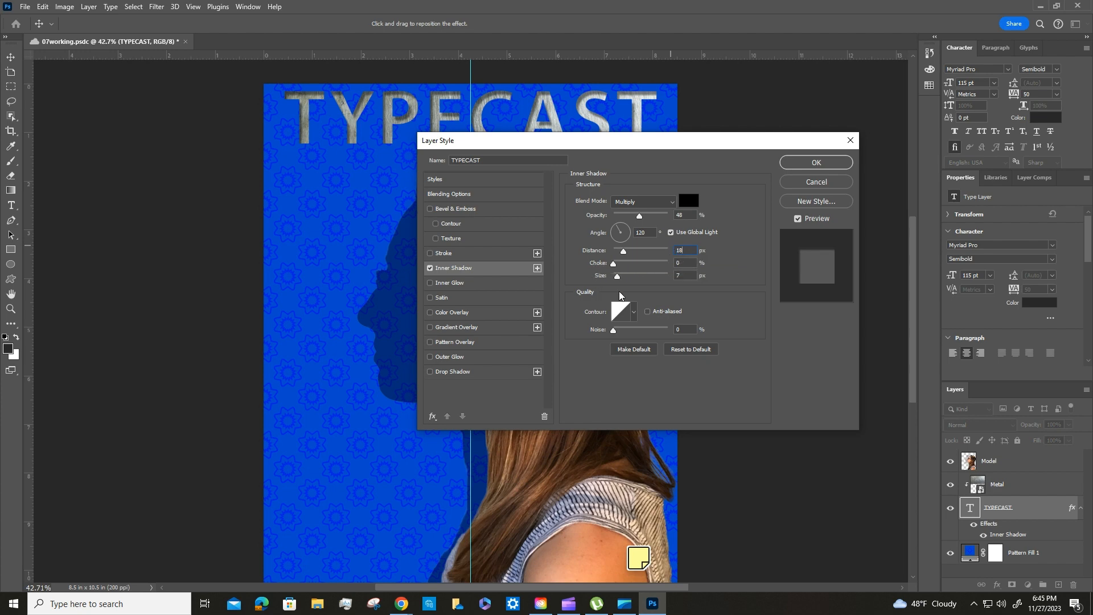
{"action": "double_click", "coordinate": [678, 277]}
{"action": "type", "text": "16"}
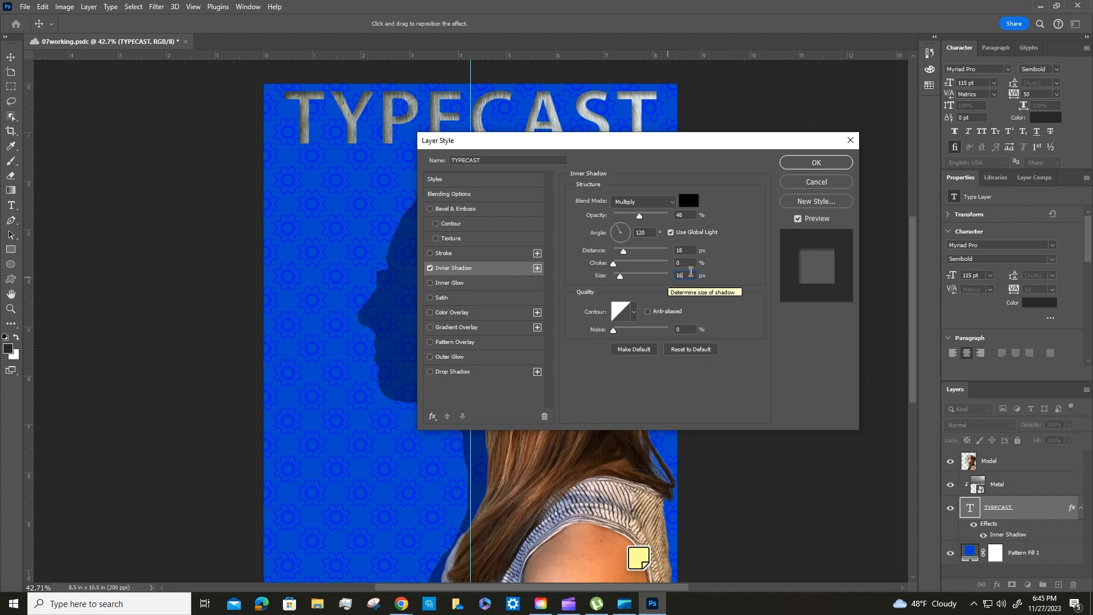
Compare the TYPECAST title with and without the inner shadow preview, moving the Layer Style dialog clear of the title.
{"action": "left_click", "coordinate": [800, 220]}
{"action": "left_click", "coordinate": [799, 220]}
{"action": "left_click", "coordinate": [798, 219]}
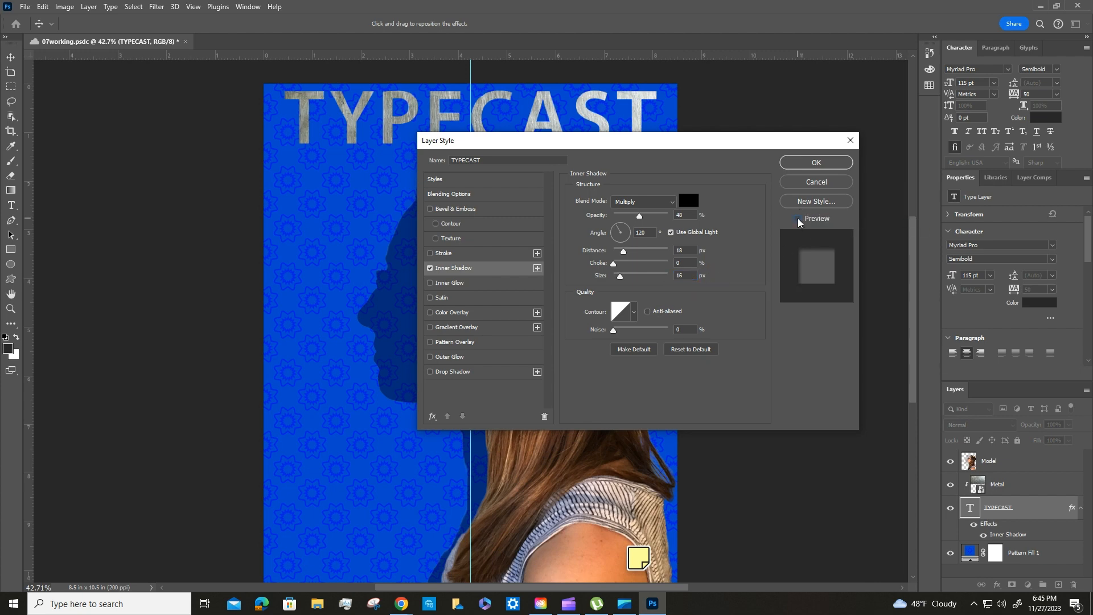
{"action": "left_click", "coordinate": [798, 219]}
{"action": "left_click_drag", "start_coordinate": [700, 141], "coordinate": [804, 185]}
{"action": "left_click", "coordinate": [901, 258]}
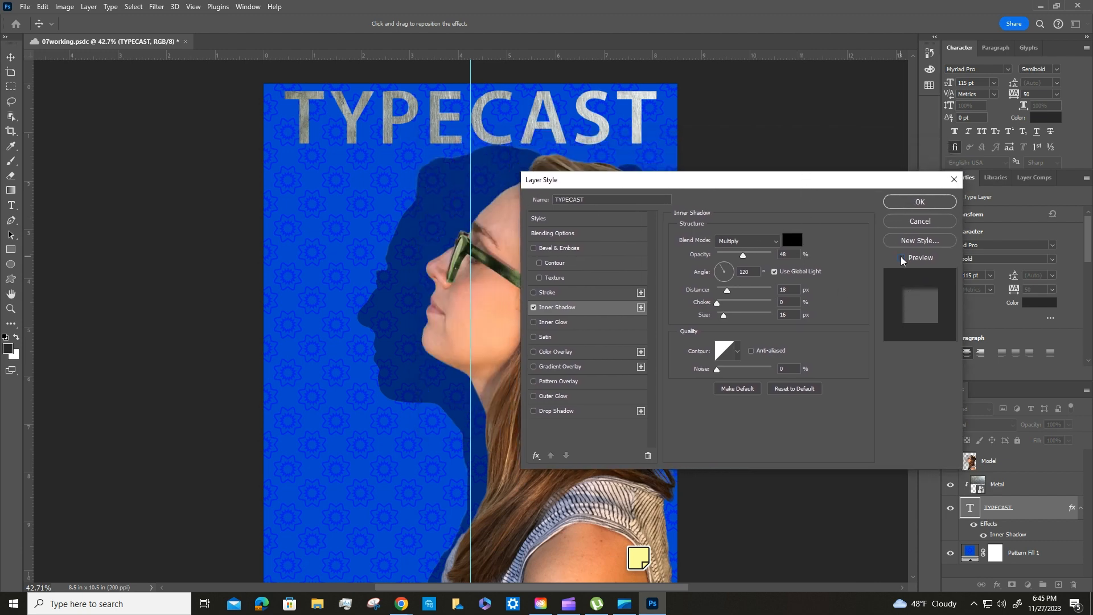
{"action": "left_click", "coordinate": [902, 259]}
{"action": "left_click", "coordinate": [901, 259]}
{"action": "left_click", "coordinate": [901, 259]}
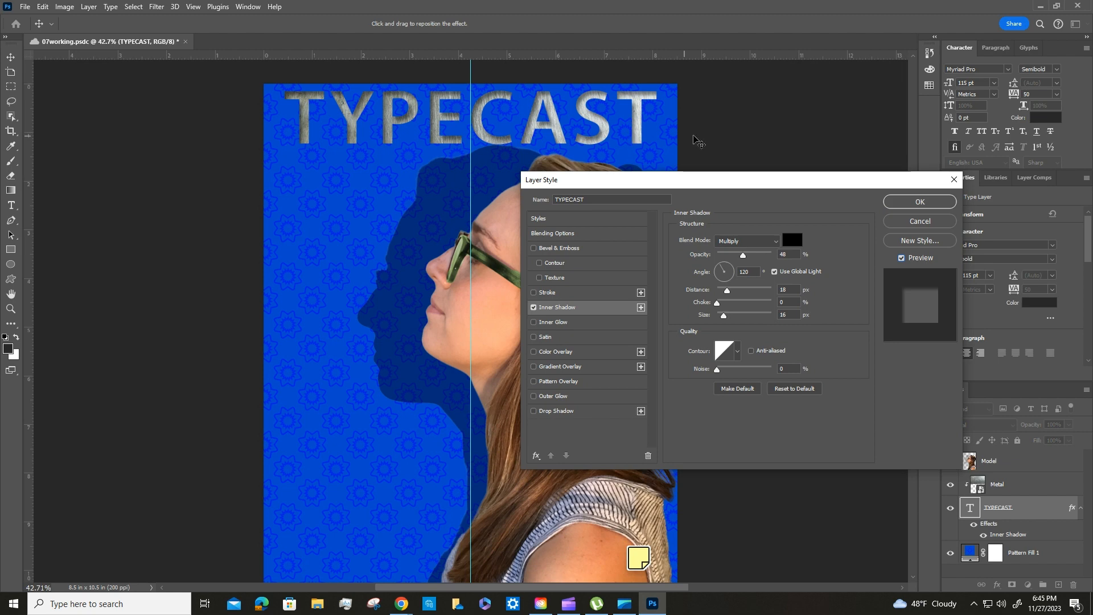
Apply the inner shadow to the TYPECAST title and save the document.
{"action": "left_click", "coordinate": [920, 202]}
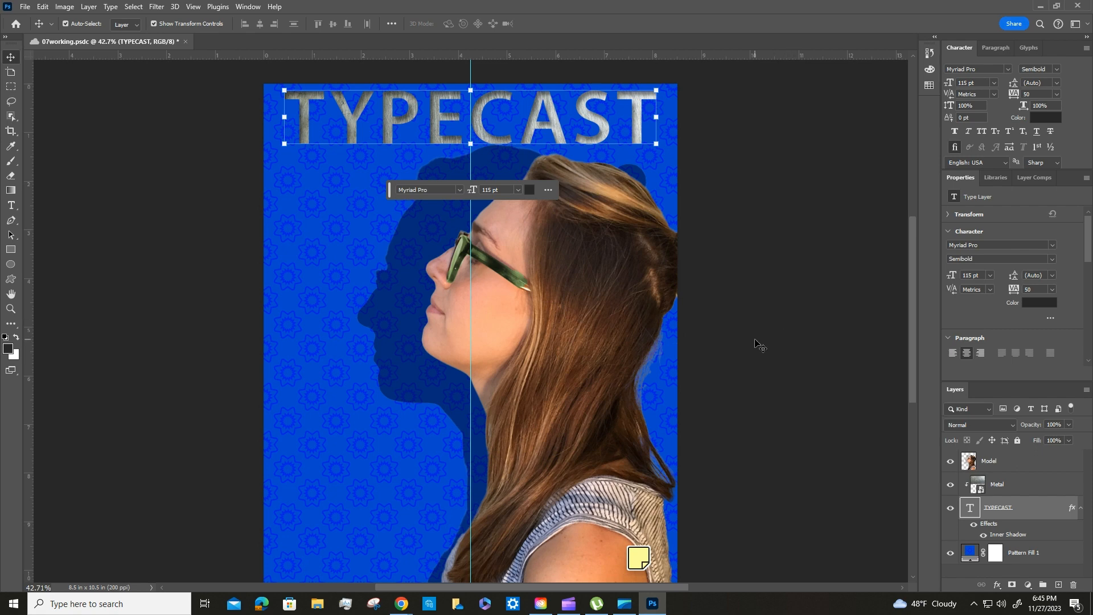
{"action": "left_click", "coordinate": [25, 7]}
{"action": "left_click", "coordinate": [35, 134]}
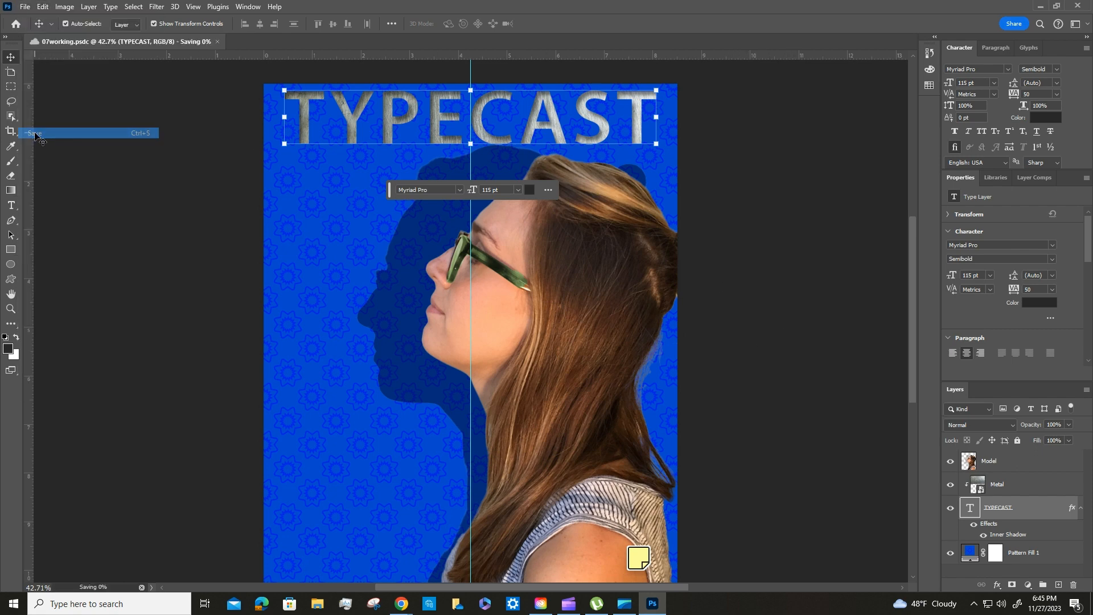